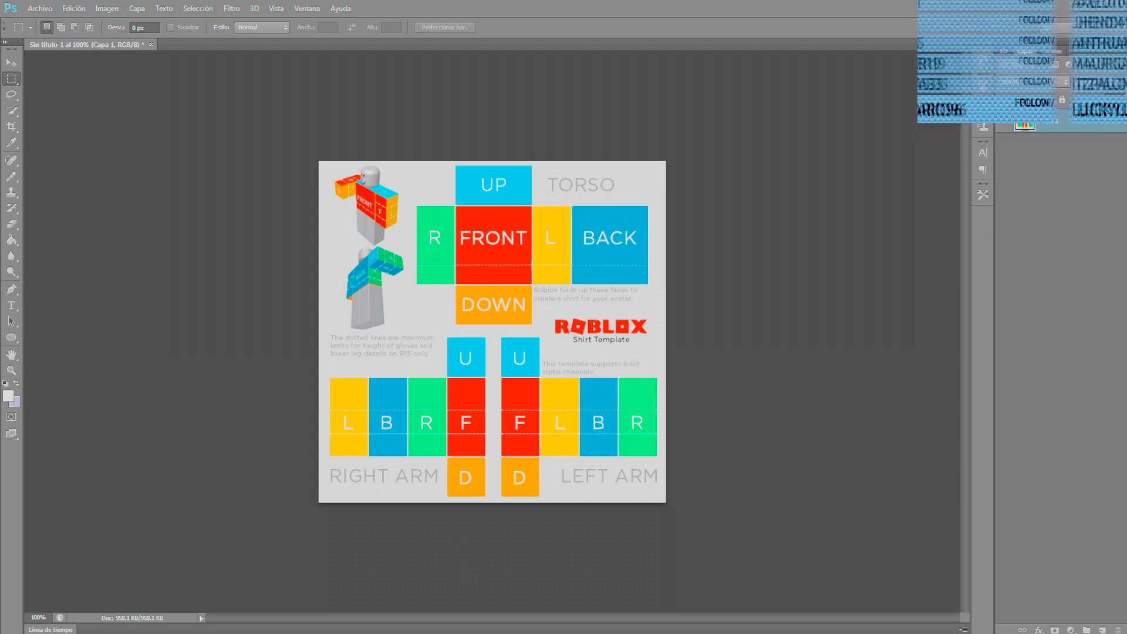
# - Clear the fills of the torso's R, BACK and UP panels on the template layer with the Paint Bucket
pyautogui.moveTo(302, 621)
pyautogui.click(305, 564)
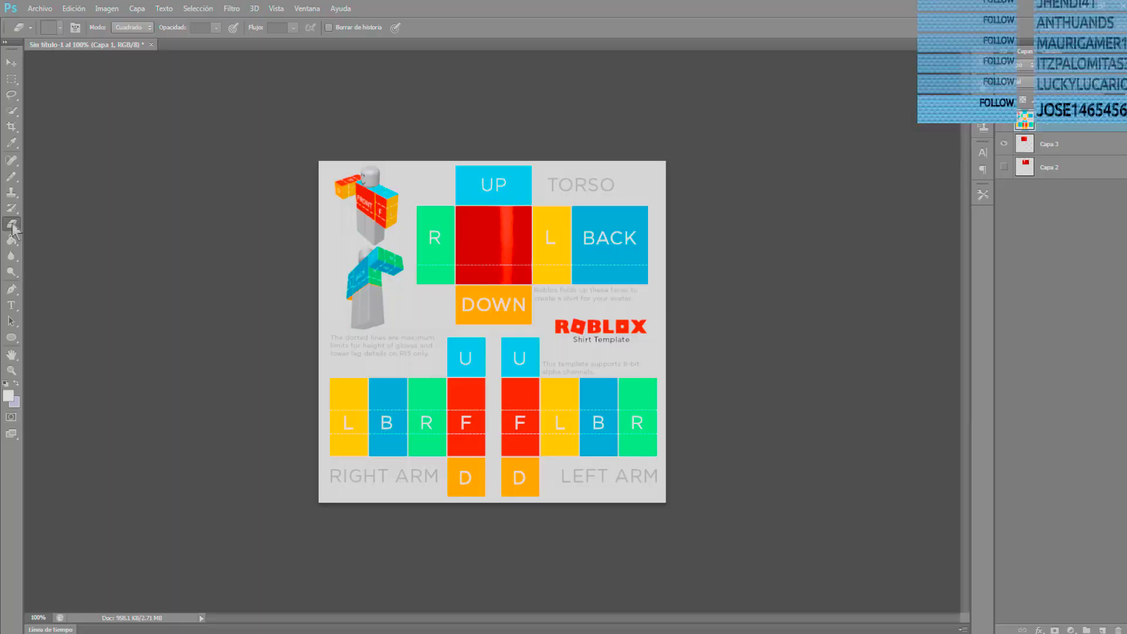
pyautogui.click(11, 240)
pyautogui.click(444, 230)
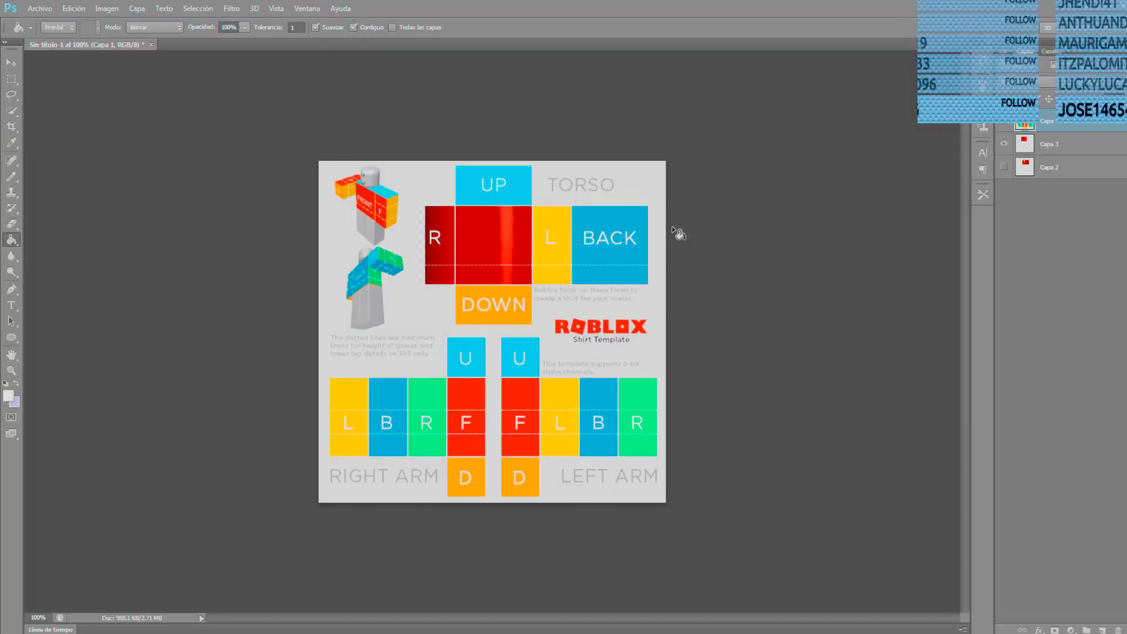
pyautogui.click(628, 224)
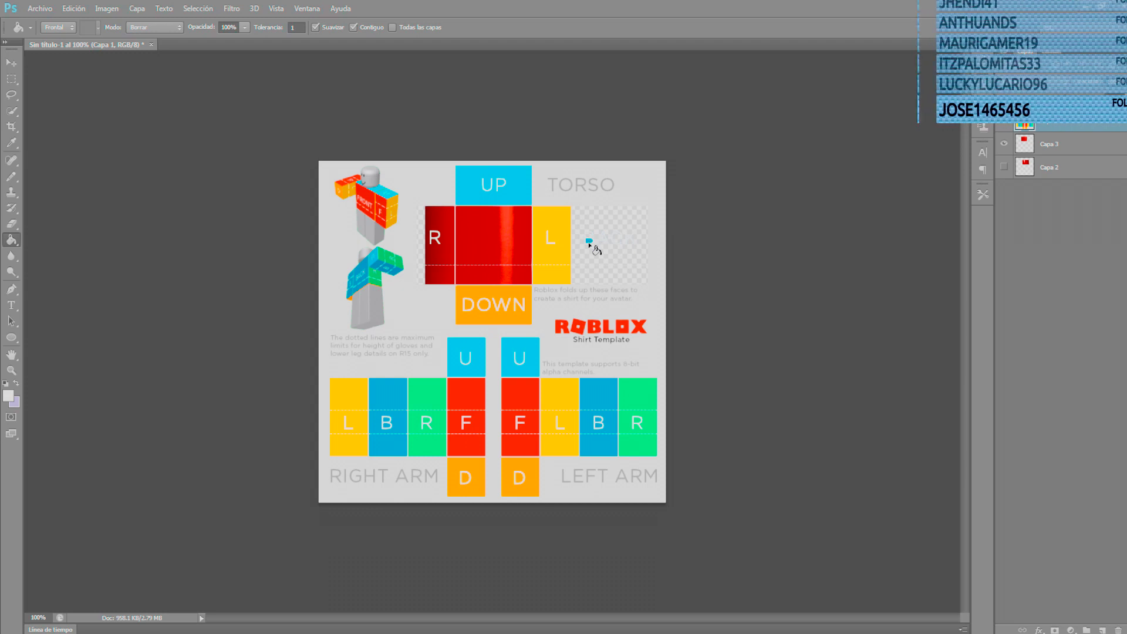
pyautogui.click(502, 185)
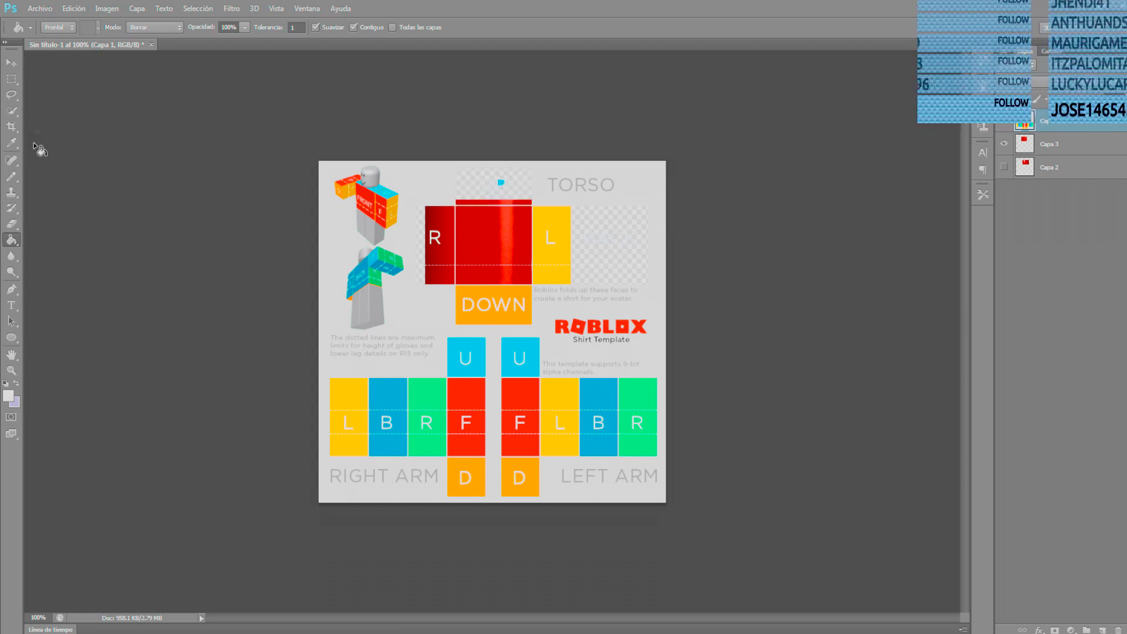
# - Erase the leftover letter pieces inside the torso's UP and R panels
pyautogui.click(11, 224)
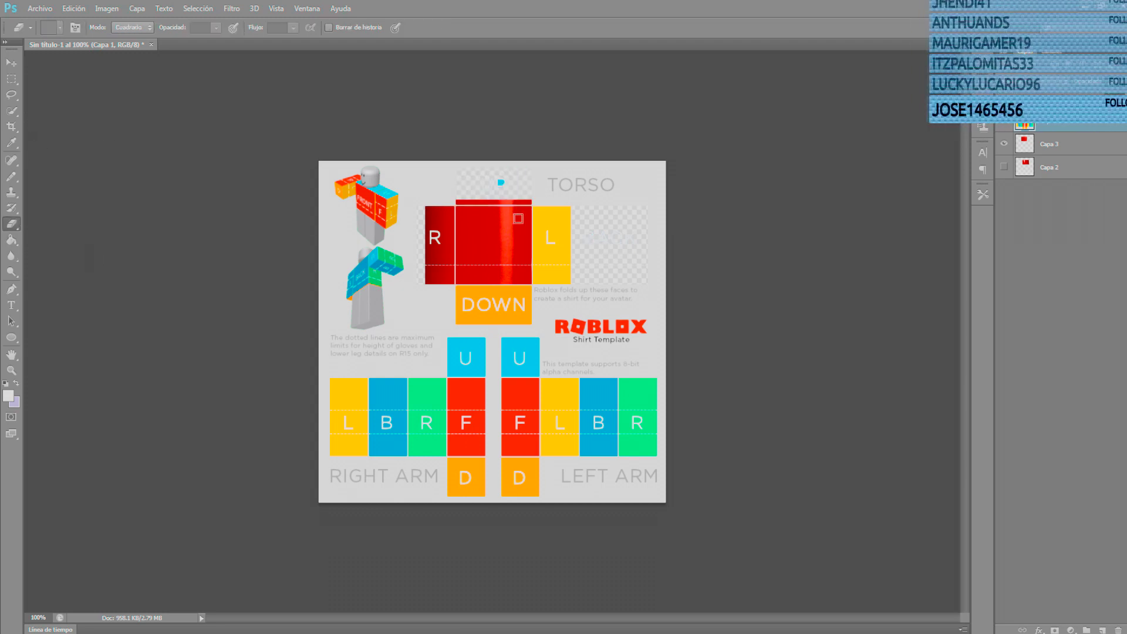
pyautogui.click(501, 183)
pyautogui.moveTo(443, 236); pyautogui.dragTo(429, 236)
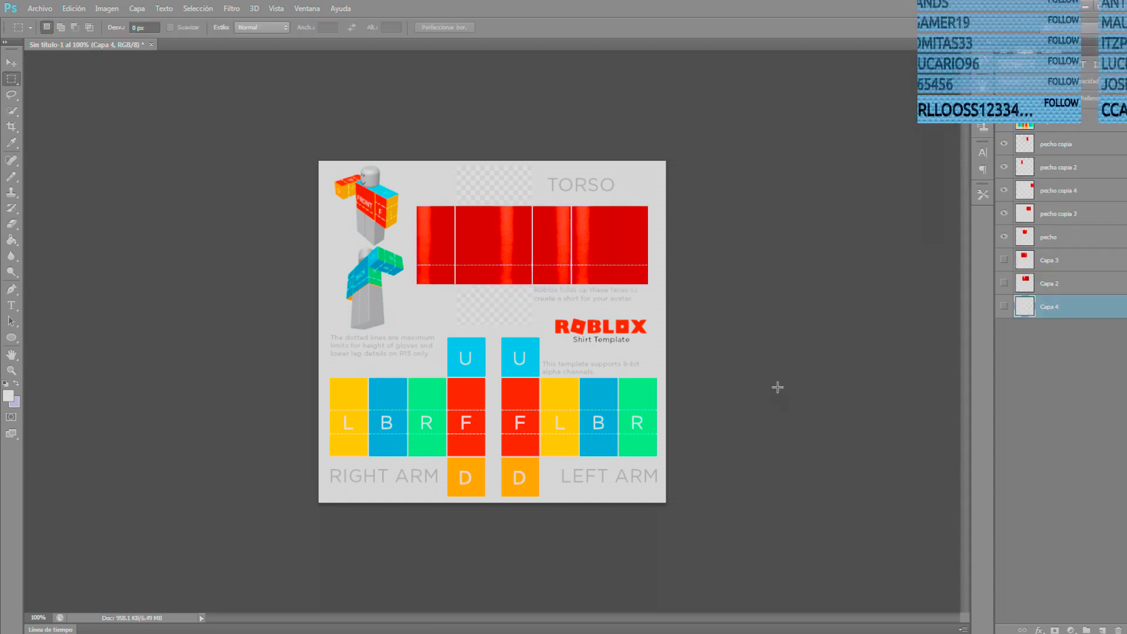
# - Paste the oval "i" logo on a layer above the template layer and clear its white background
pyautogui.hotkey('ctrl', 'v')
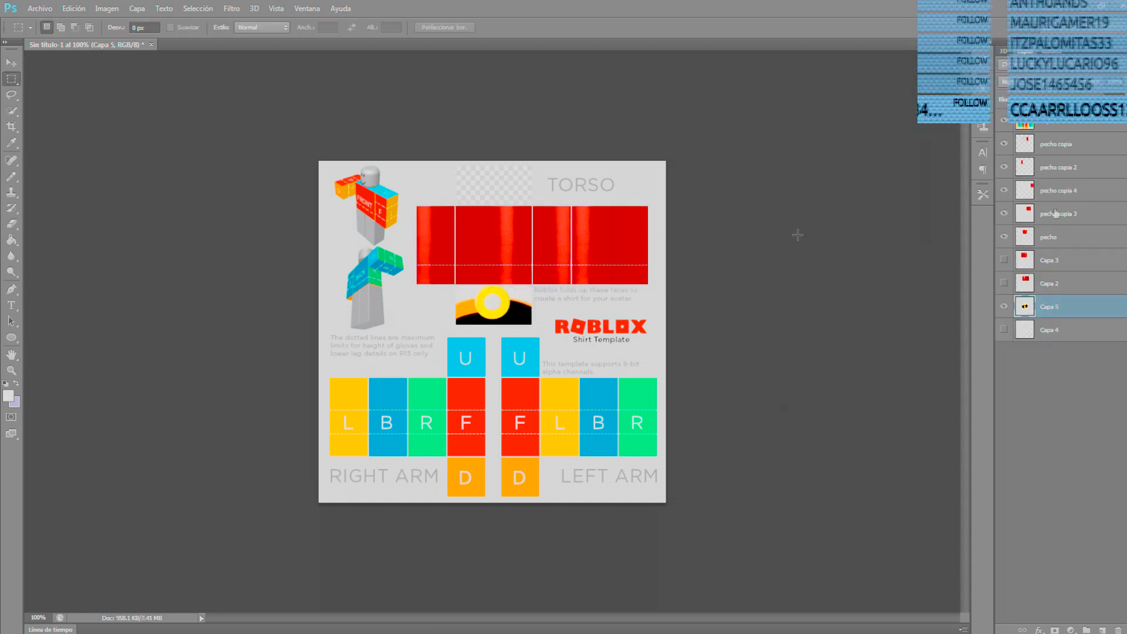
pyautogui.moveTo(1117, 271); pyautogui.dragTo(1102, 139)
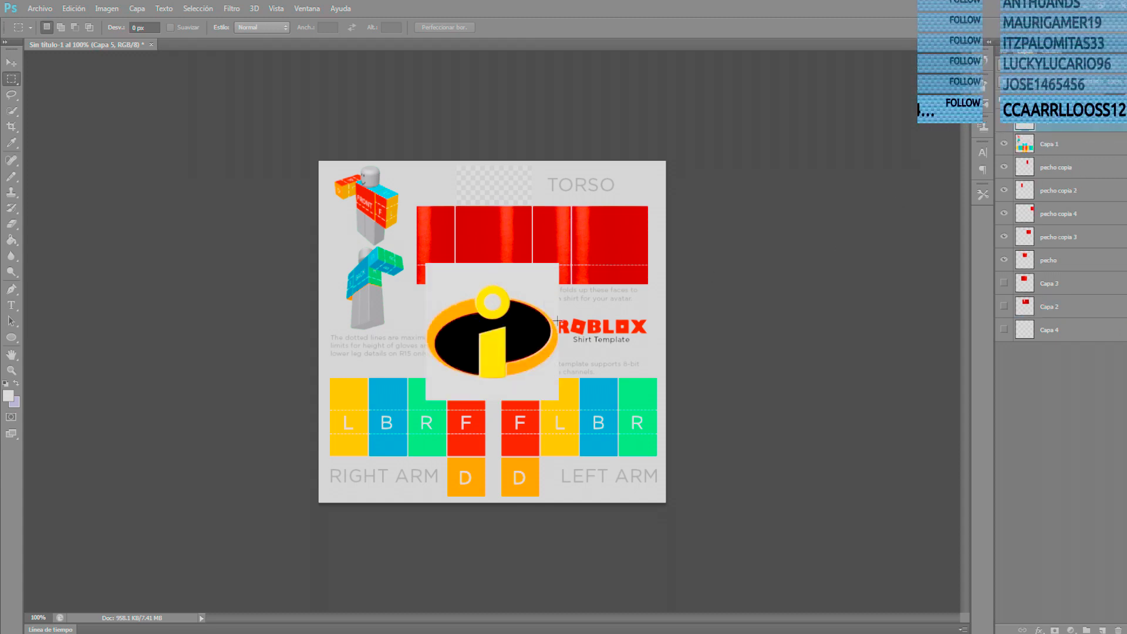
pyautogui.click(11, 239)
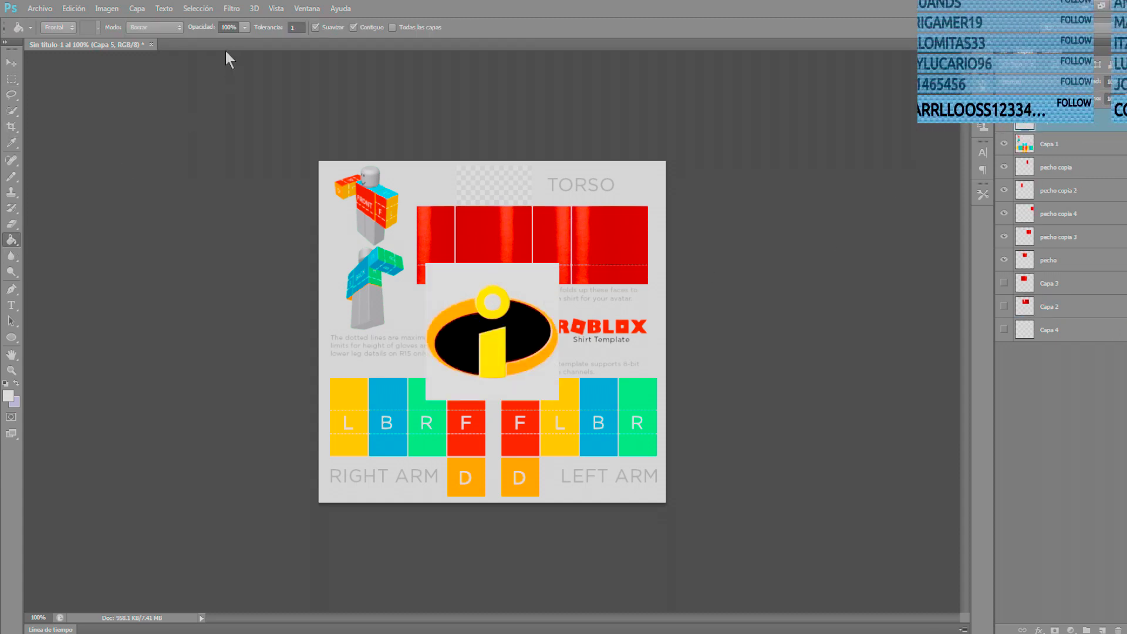
pyautogui.click(547, 390)
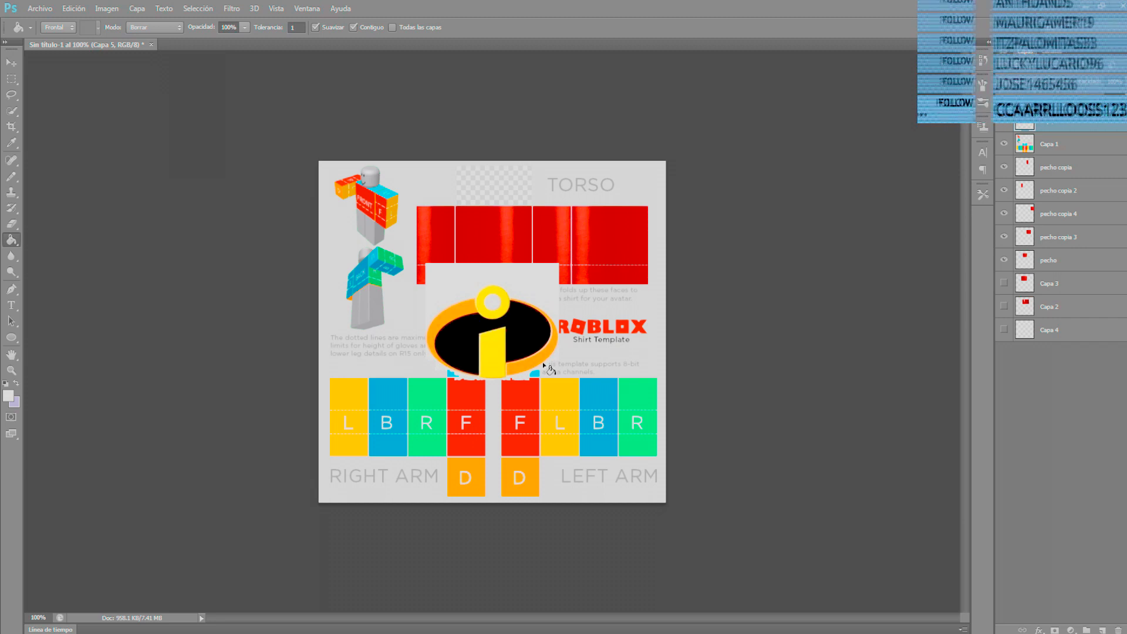
pyautogui.click(541, 284)
# - Clear the black areas inside the logo's orange oval with the Paint Bucket
pyautogui.click(535, 347)
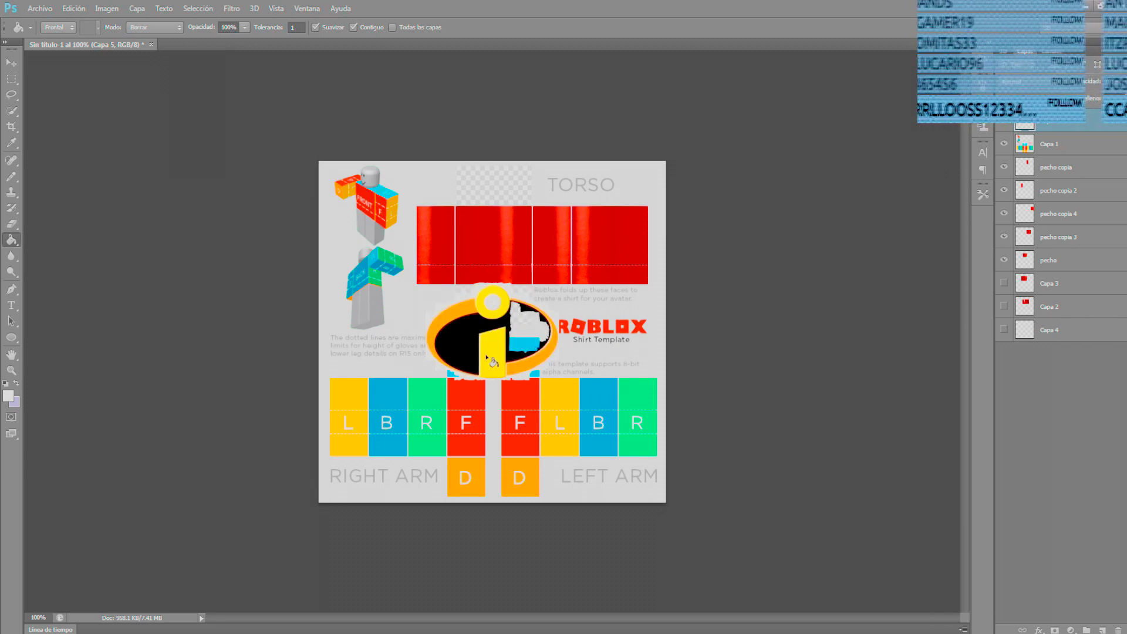
pyautogui.click(473, 352)
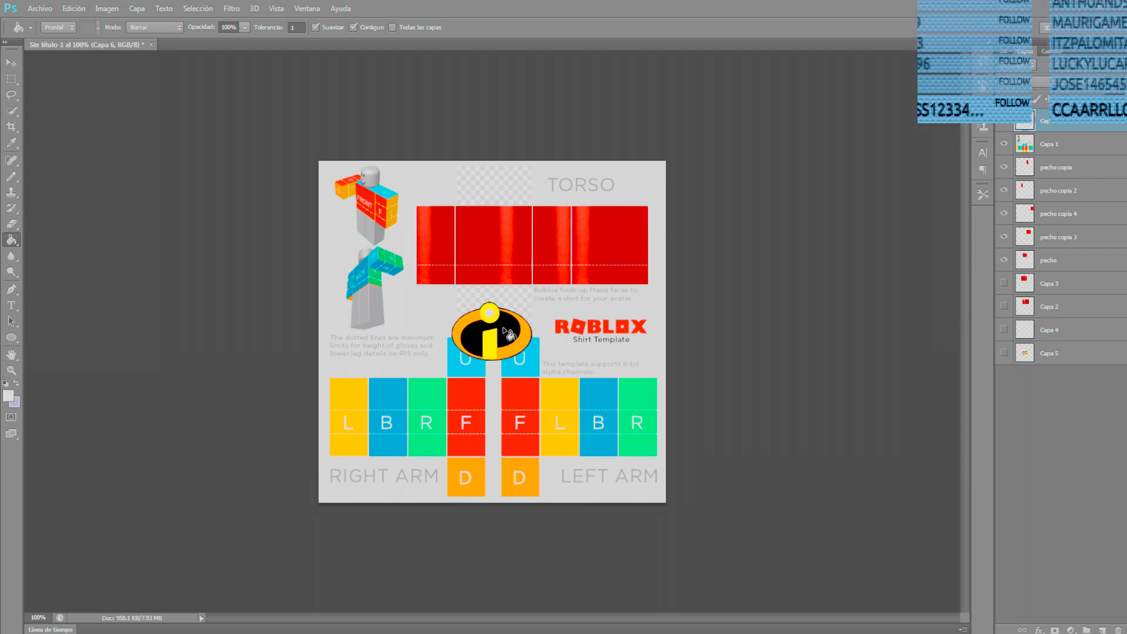
pyautogui.click(511, 335)
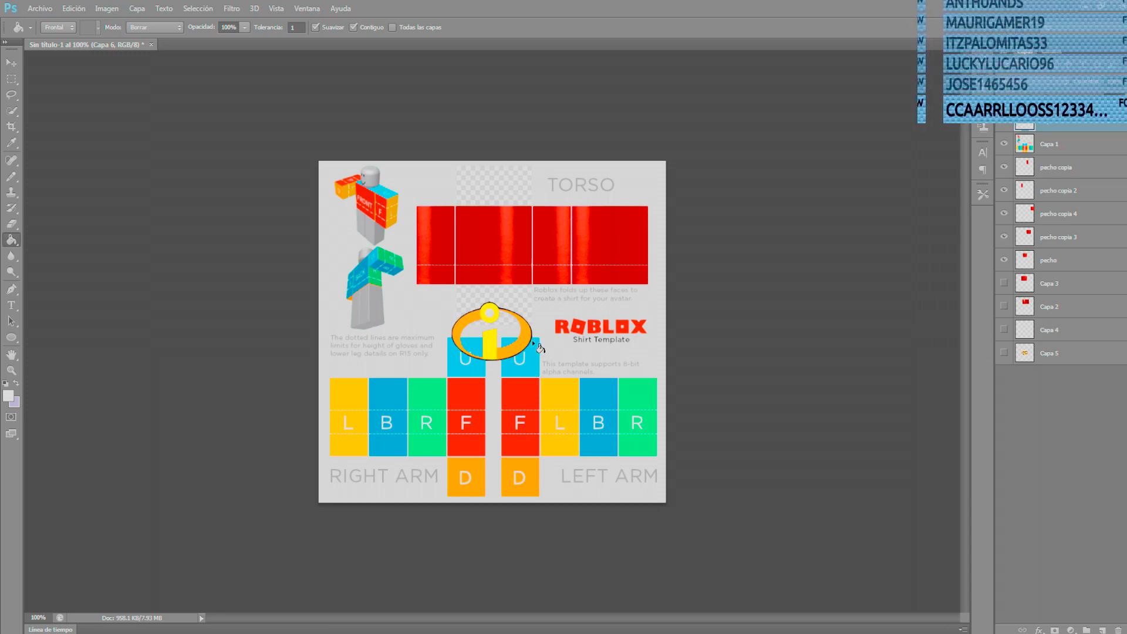
# - Add the text "M" over the logo's oval in the Wide Latin font at 72 pt
pyautogui.press('v')
pyautogui.hotkey('ctrl', 'z')
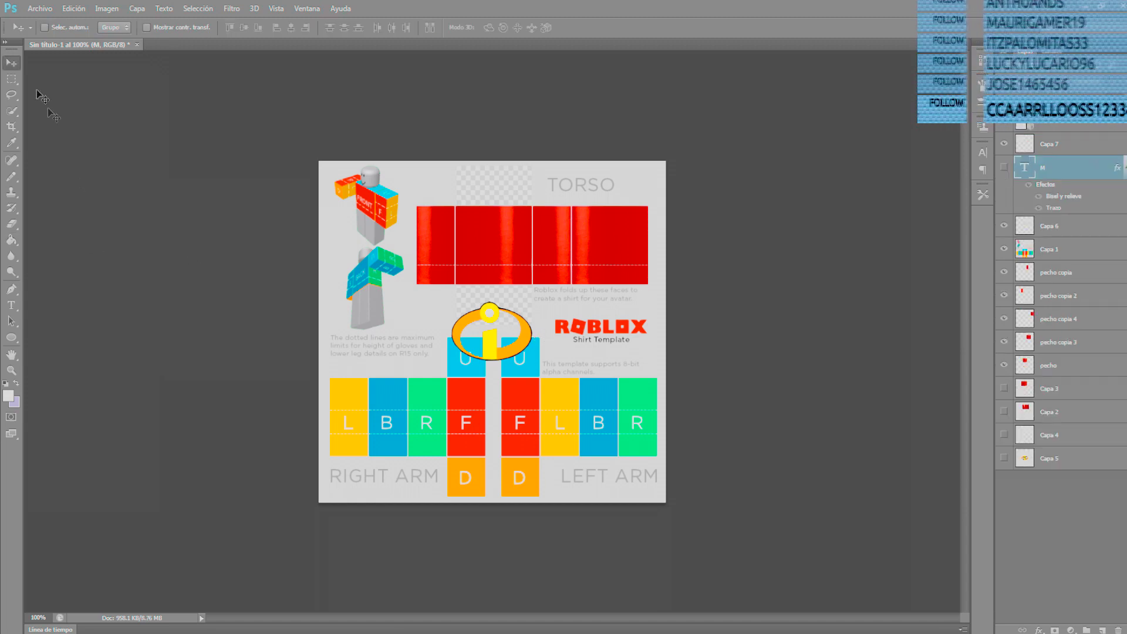
pyautogui.click(13, 308)
pyautogui.moveTo(444, 302); pyautogui.dragTo(532, 374)
pyautogui.write('M')
pyautogui.click(127, 28)
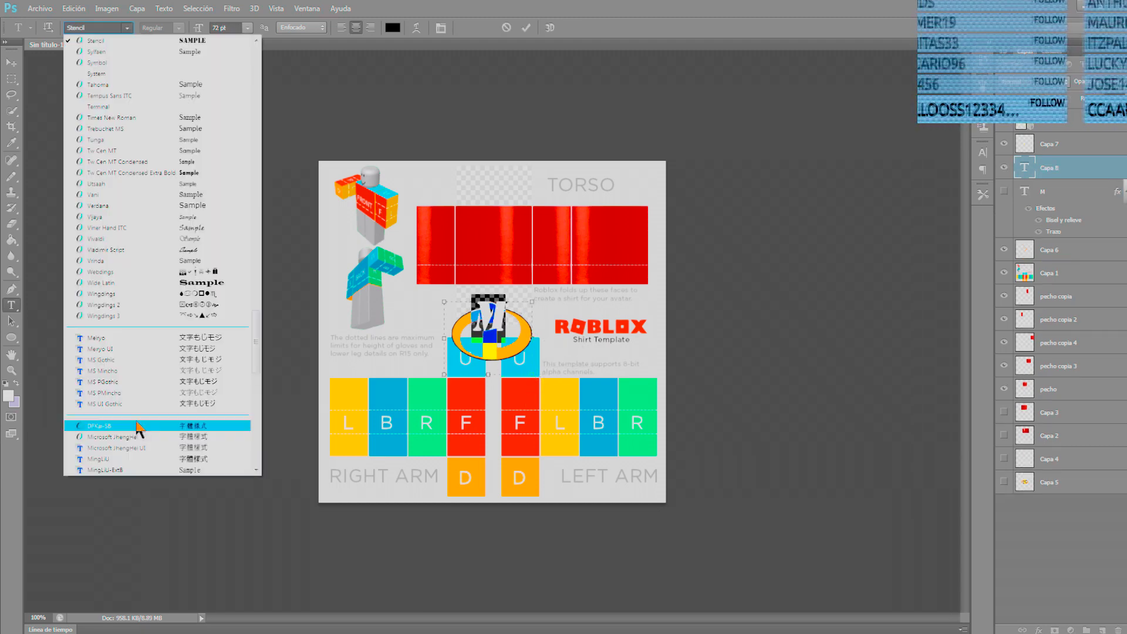
pyautogui.click(144, 280)
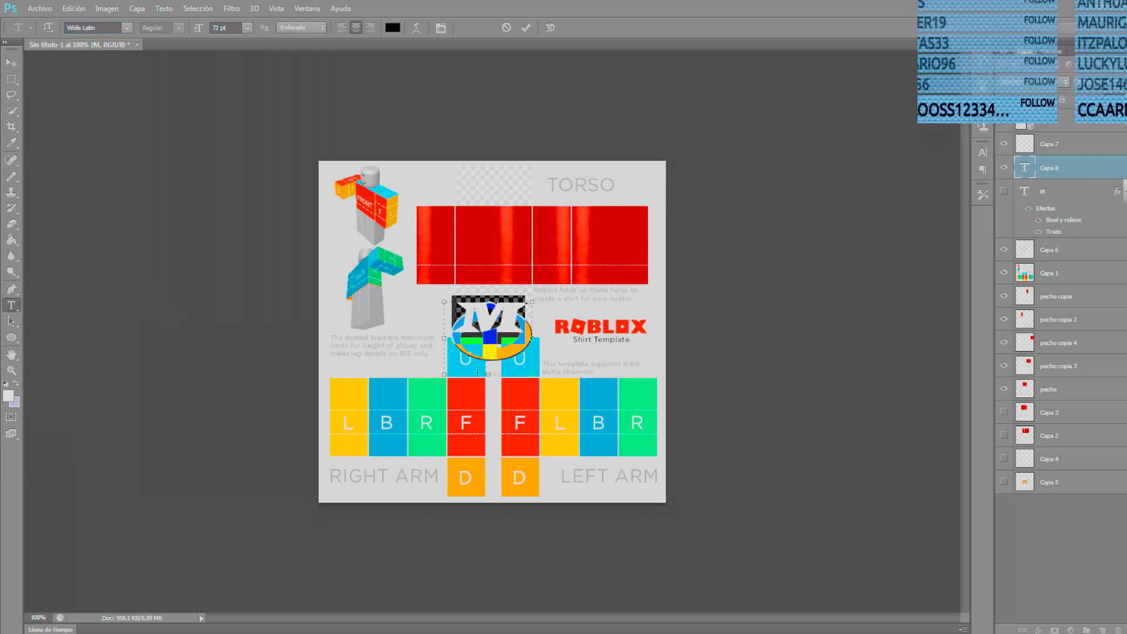
pyautogui.click(1038, 170)
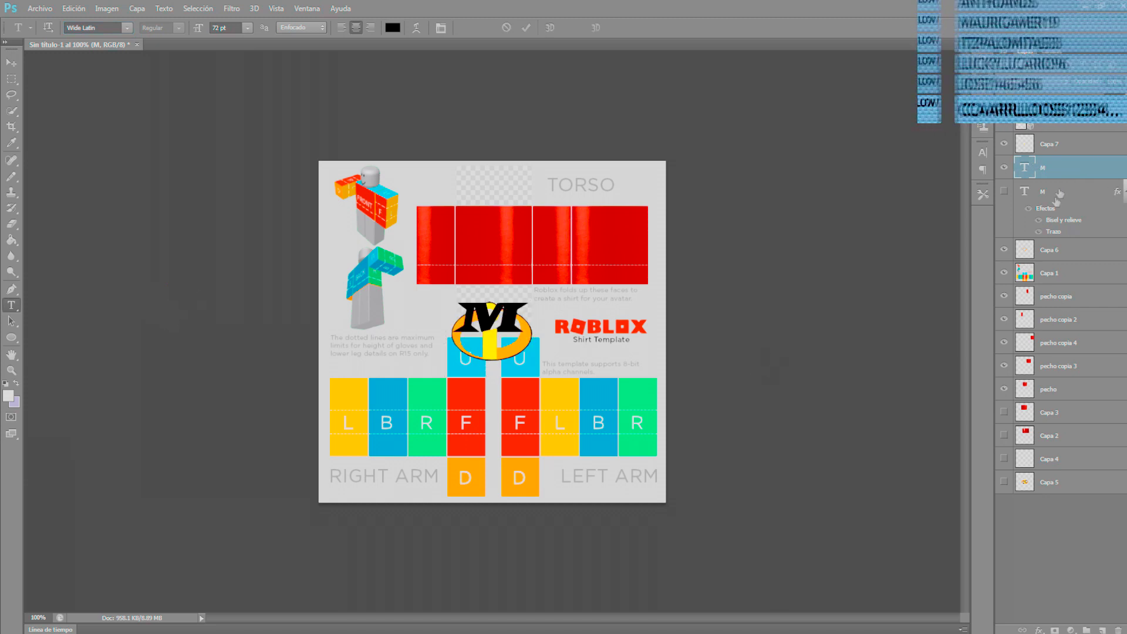
# - Open the command list for the M letter over the logo
pyautogui.rightClick(496, 317)
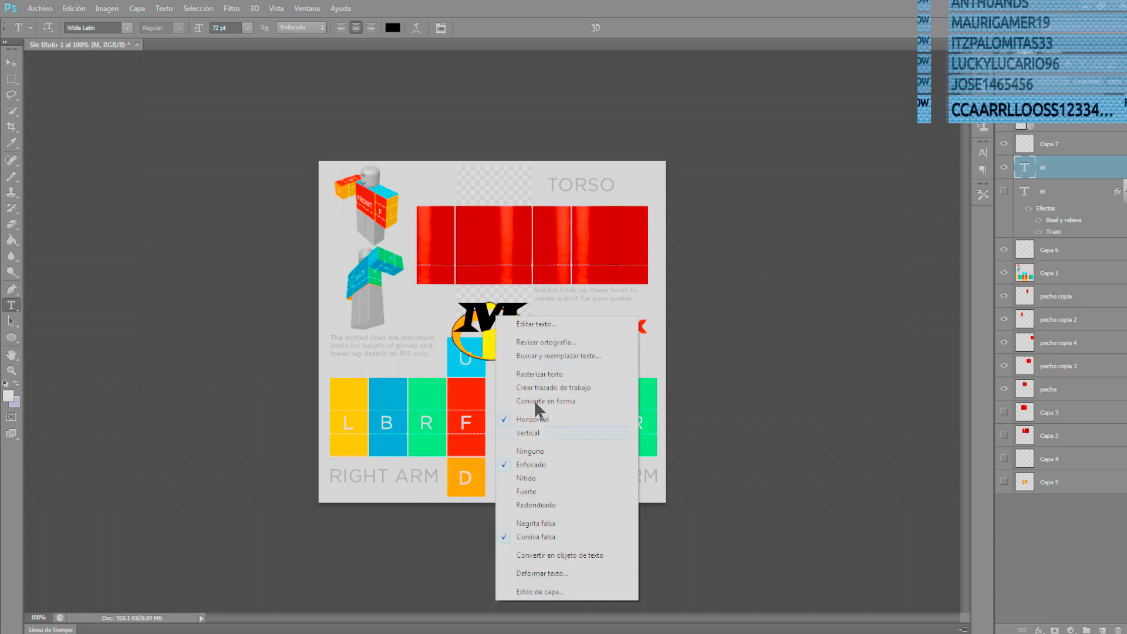
pyautogui.click(484, 359)
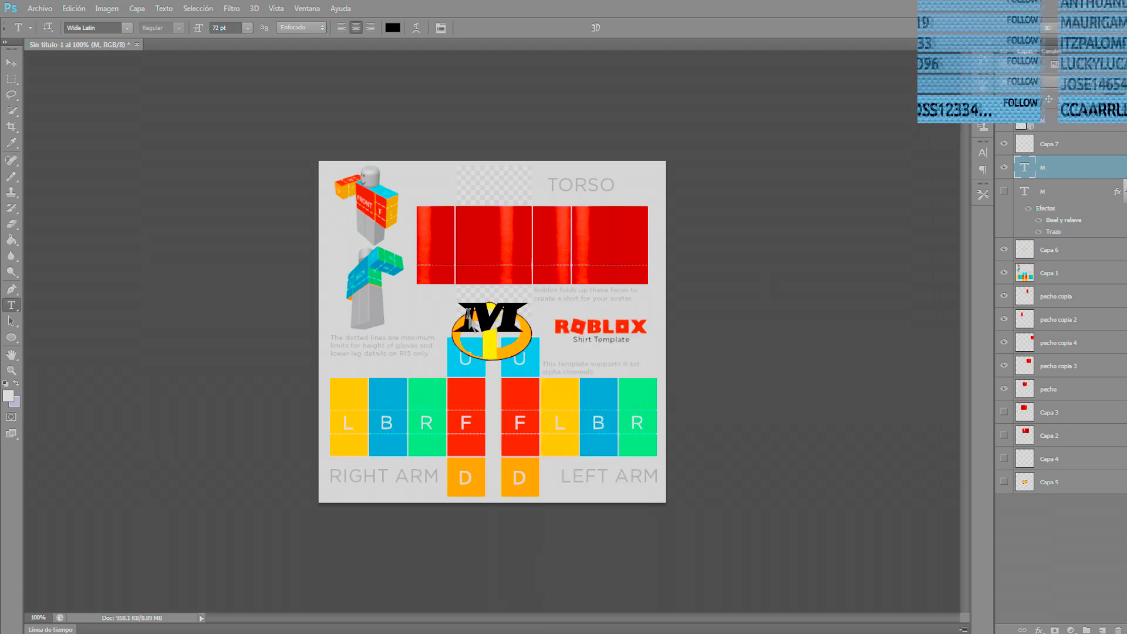
pyautogui.rightClick(469, 318)
pyautogui.click(11, 79)
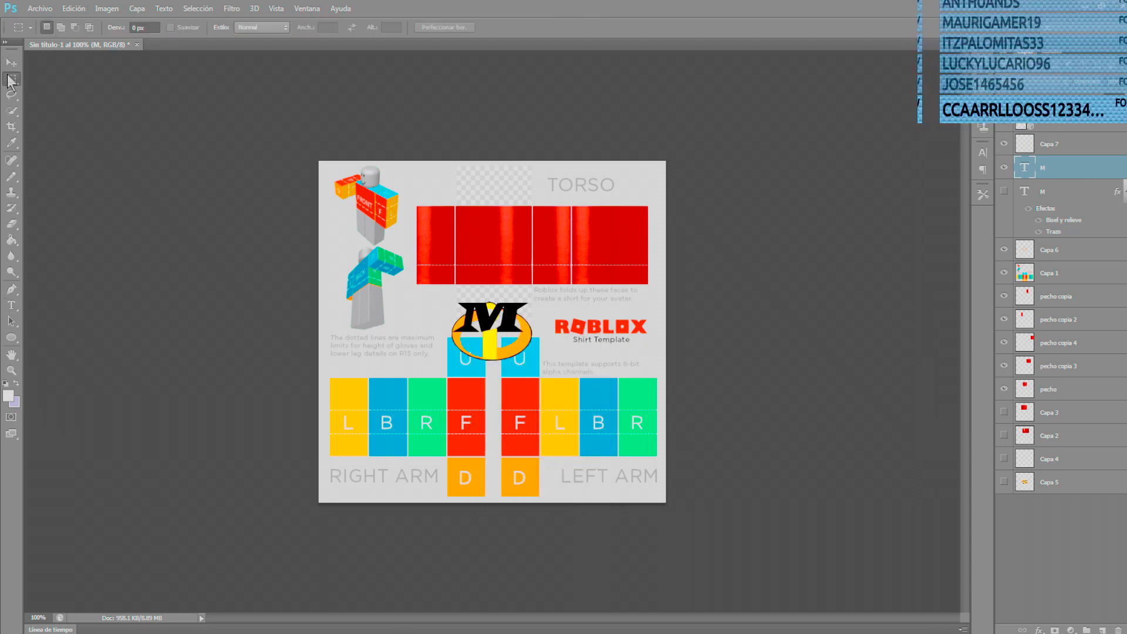
pyautogui.rightClick(491, 333)
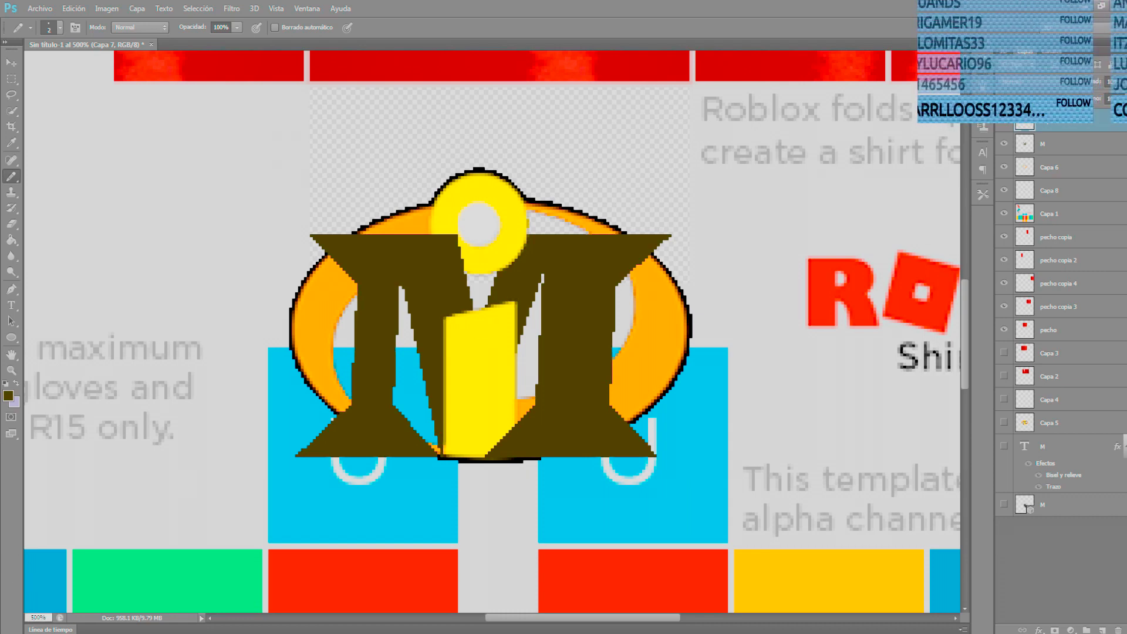
# - Position the scaled-down M logo on the chest area of the torso's front panel
pyautogui.moveTo(309, 633)
pyautogui.hotkey('ctrl', '1')
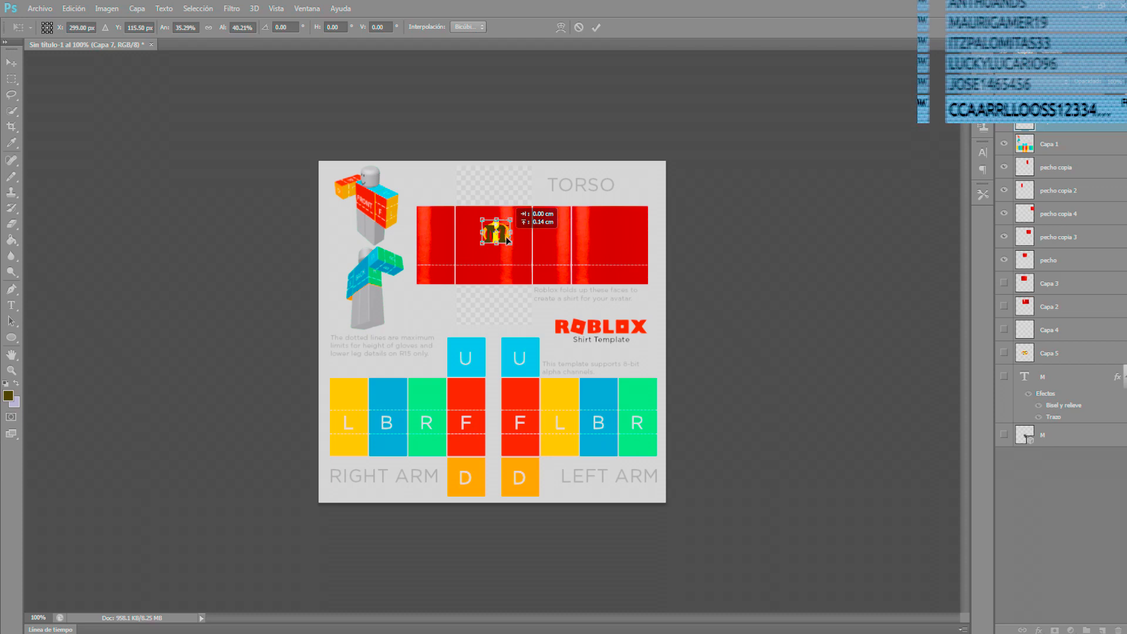
pyautogui.moveTo(507, 240); pyautogui.dragTo(506, 241)
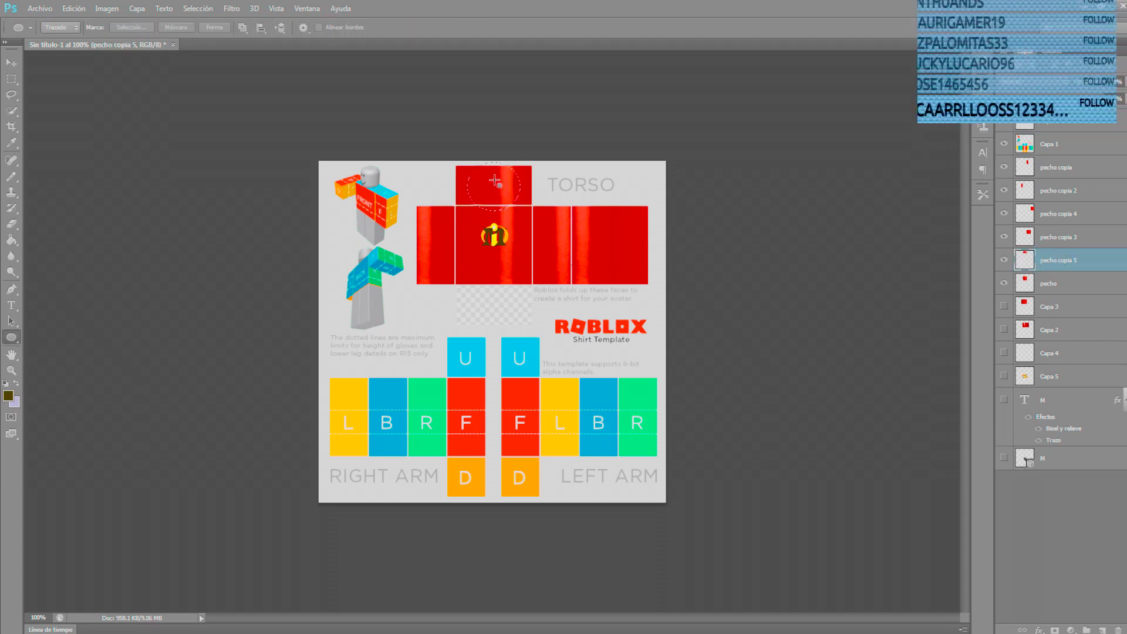
# - Cut a circular neck opening out of the red UP panel and add a black collar ring around it on a separate layer
pyautogui.press('Delete')
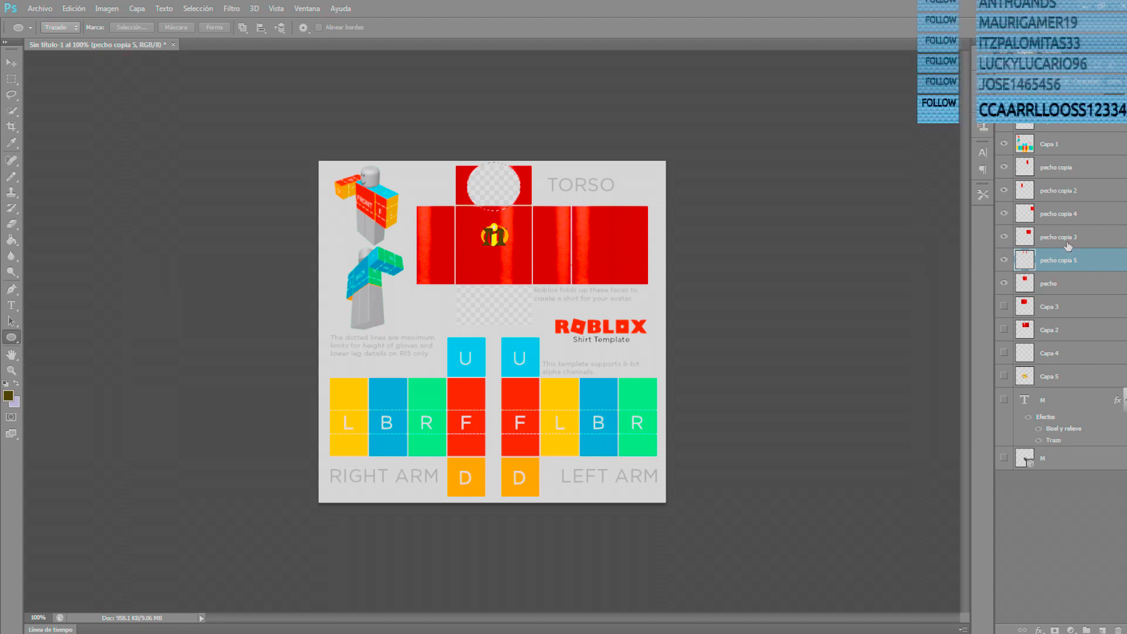
pyautogui.click(1069, 285)
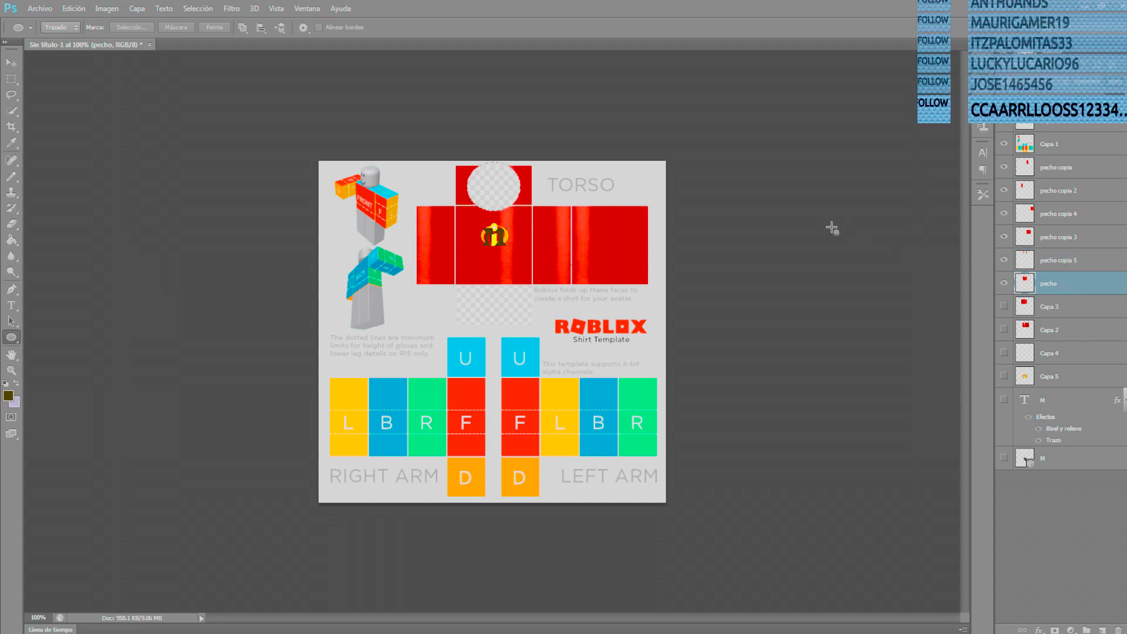
pyautogui.hotkey('ctrl', 'j')
pyautogui.hotkey('ctrl', 't')
pyautogui.click(595, 28)
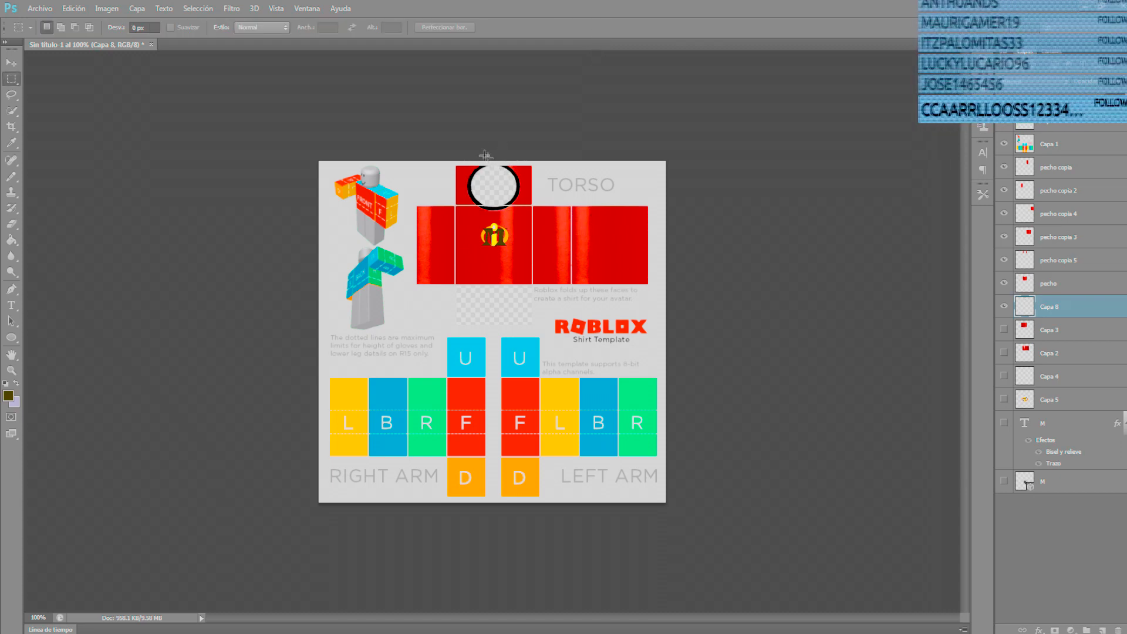
# - Select a strip about 3.07 by 0.28 cm along the upper edge of the black collar ring
pyautogui.moveTo(469, 159); pyautogui.dragTo(520, 165)
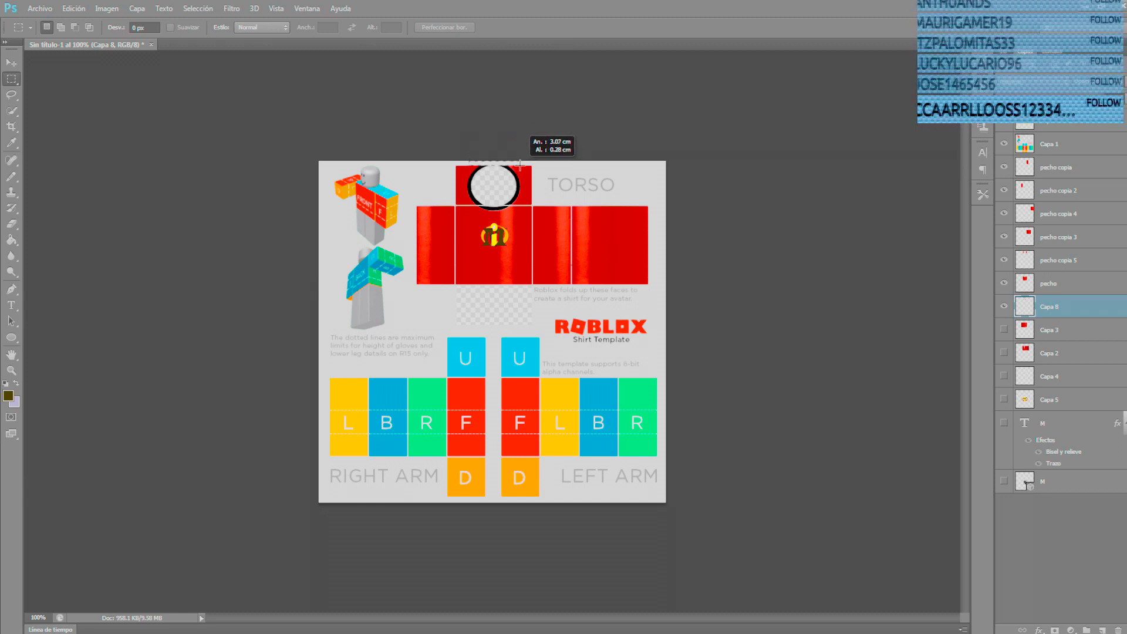
pyautogui.moveTo(520, 165); pyautogui.dragTo(521, 165)
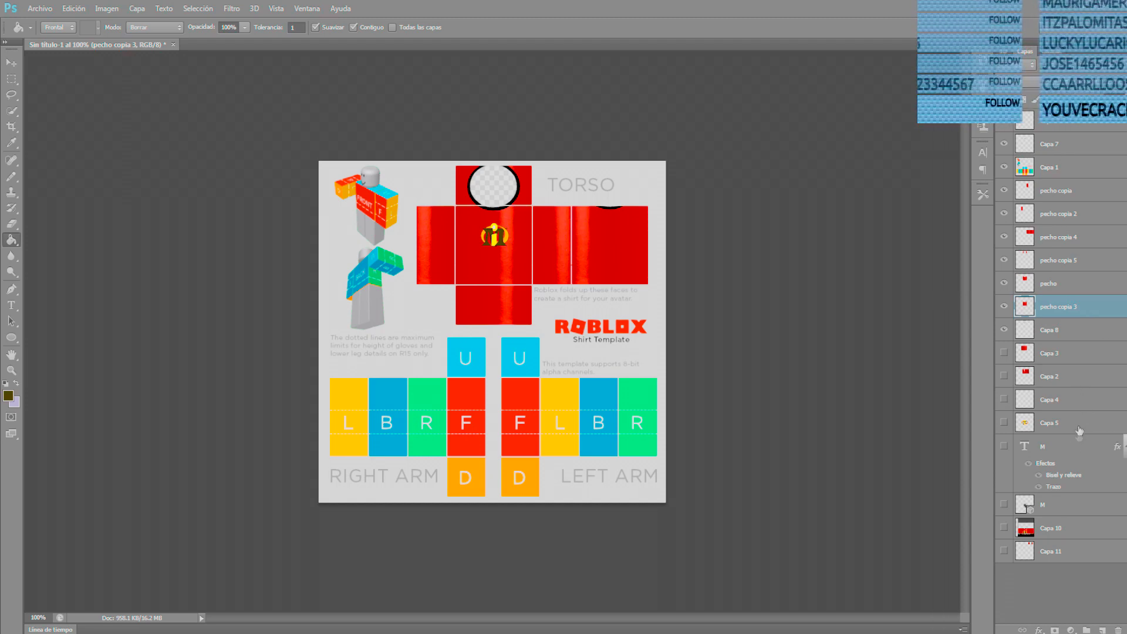
# - Clear the fills of the right arm's L, B, R and F panels on the layer Capa 1
pyautogui.click(1064, 172)
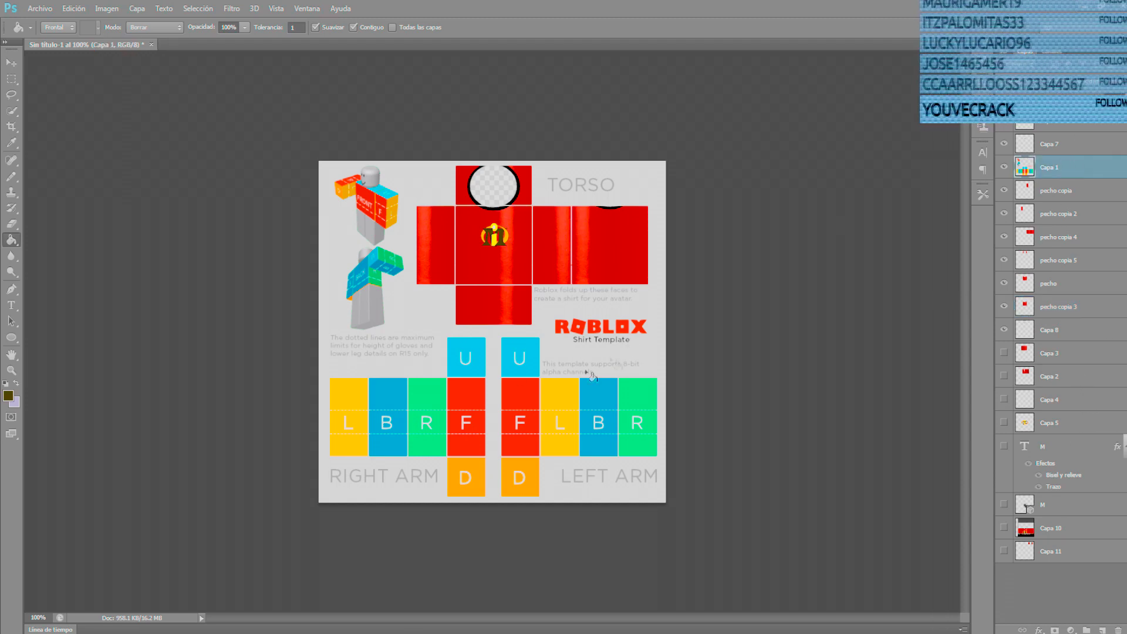
pyautogui.click(354, 450)
pyautogui.click(405, 450)
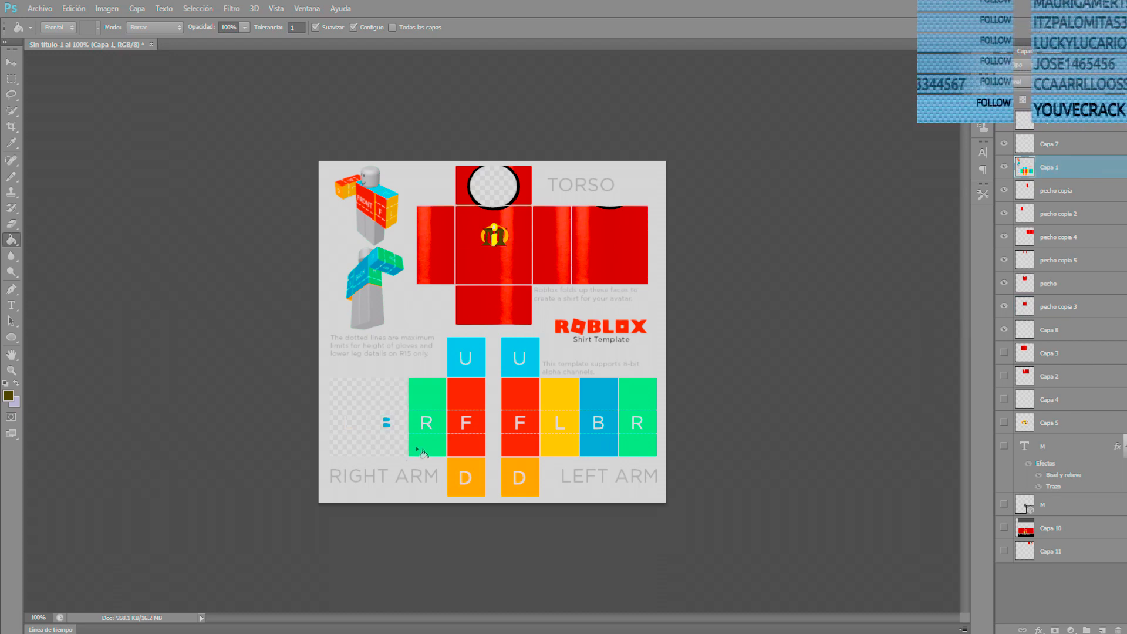
pyautogui.click(425, 452)
pyautogui.click(478, 453)
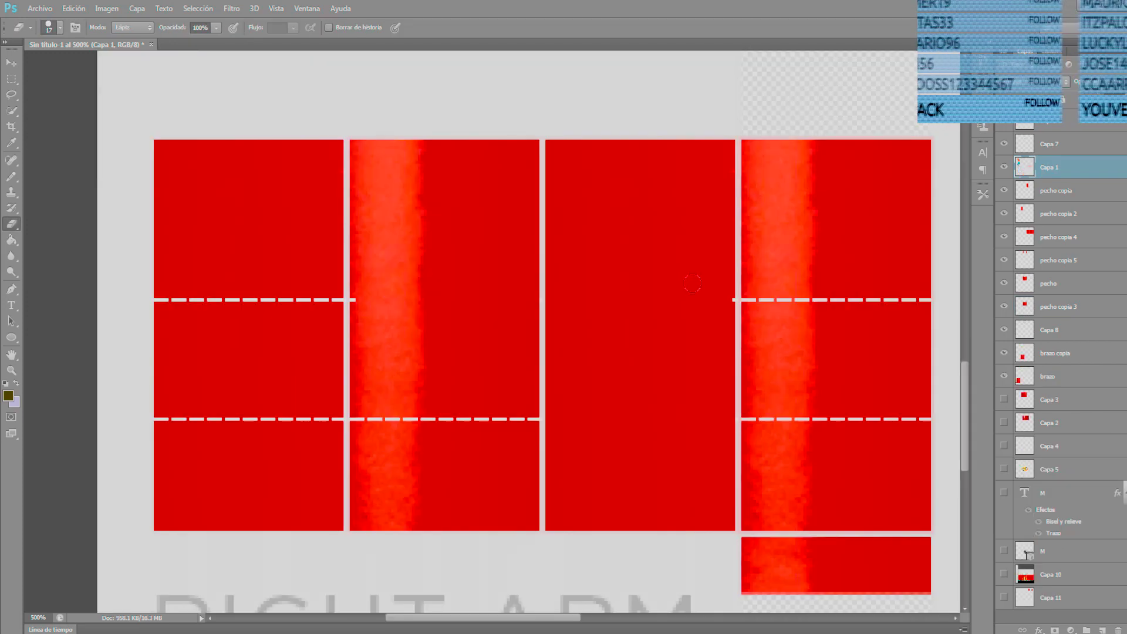
# - Erase the upper dashed guide line across the right arm's L panel
pyautogui.moveTo(342, 291); pyautogui.dragTo(158, 283)
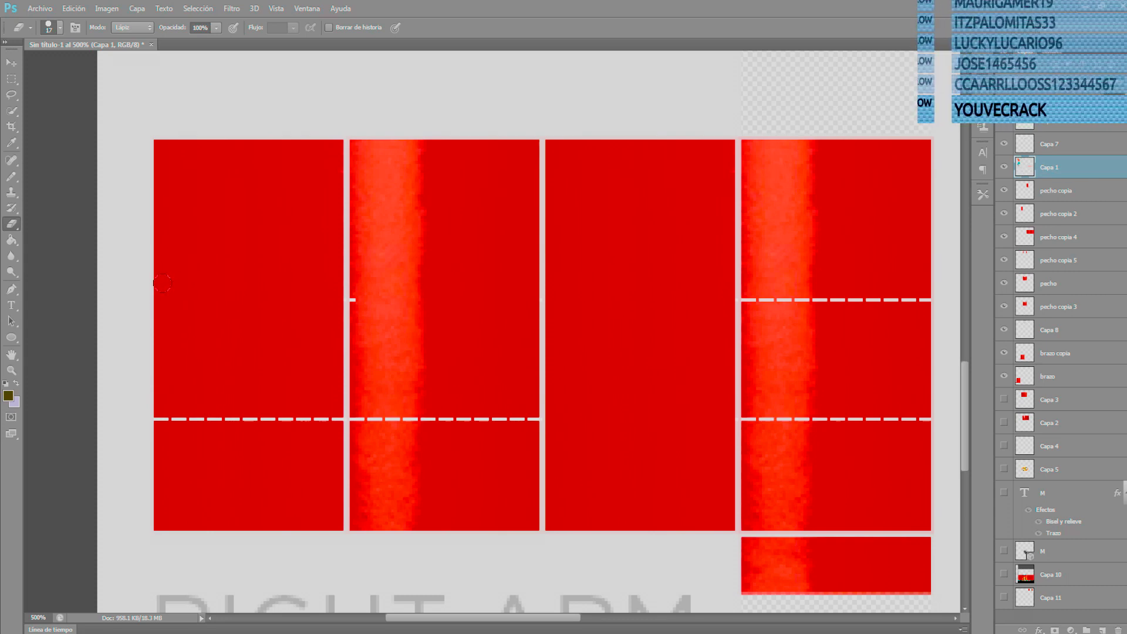
pyautogui.hotkey('ctrl', 'z')
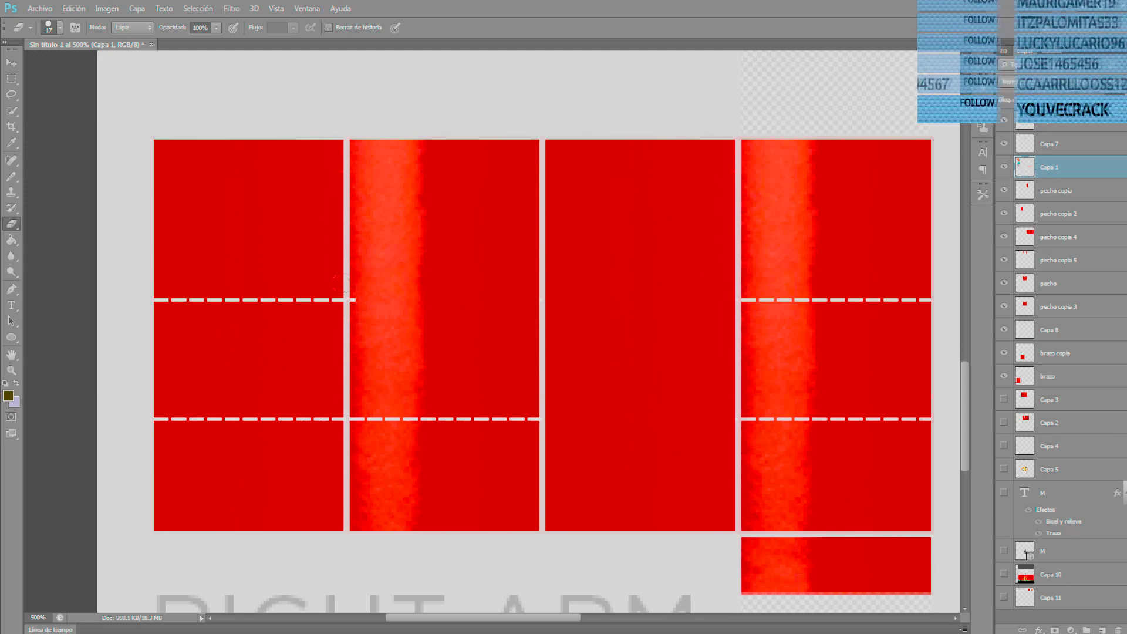
pyautogui.moveTo(301, 282); pyautogui.dragTo(162, 283)
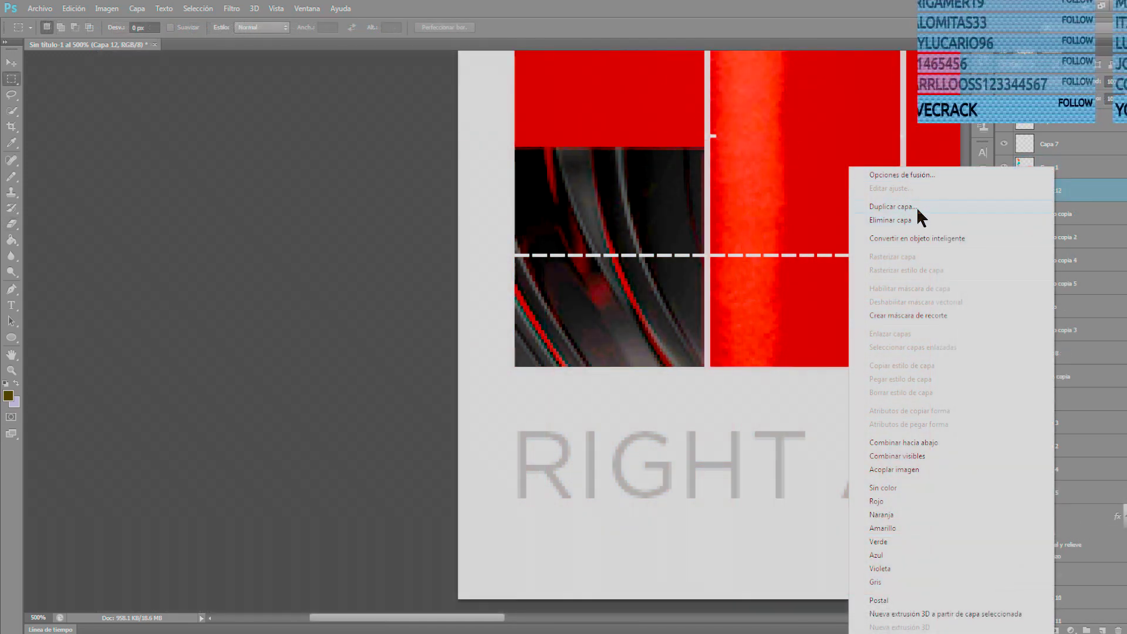
# - Duplicate the layer Capa 12 holding the black glove texture on the right arm's L panel
pyautogui.click(917, 206)
pyautogui.click(675, 202)
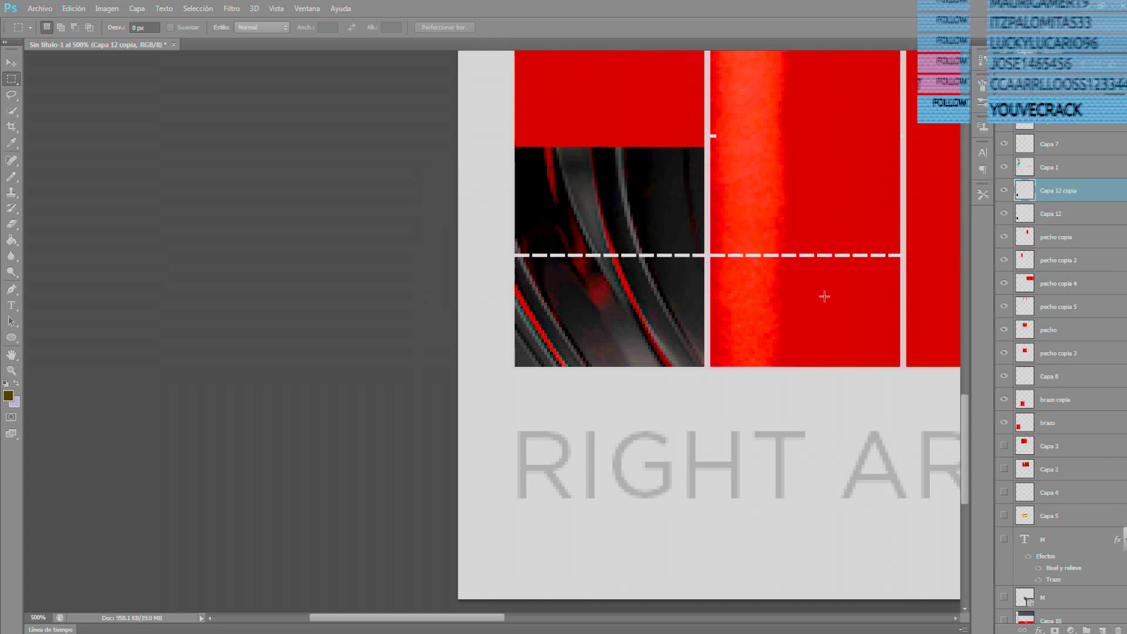
# - Move the duplicated black glove texture onto the lower part of the right arm's B panel
pyautogui.moveTo(505, 620); pyautogui.dragTo(565, 619)
pyautogui.press('v')
pyautogui.moveTo(256, 293); pyautogui.dragTo(468, 294)
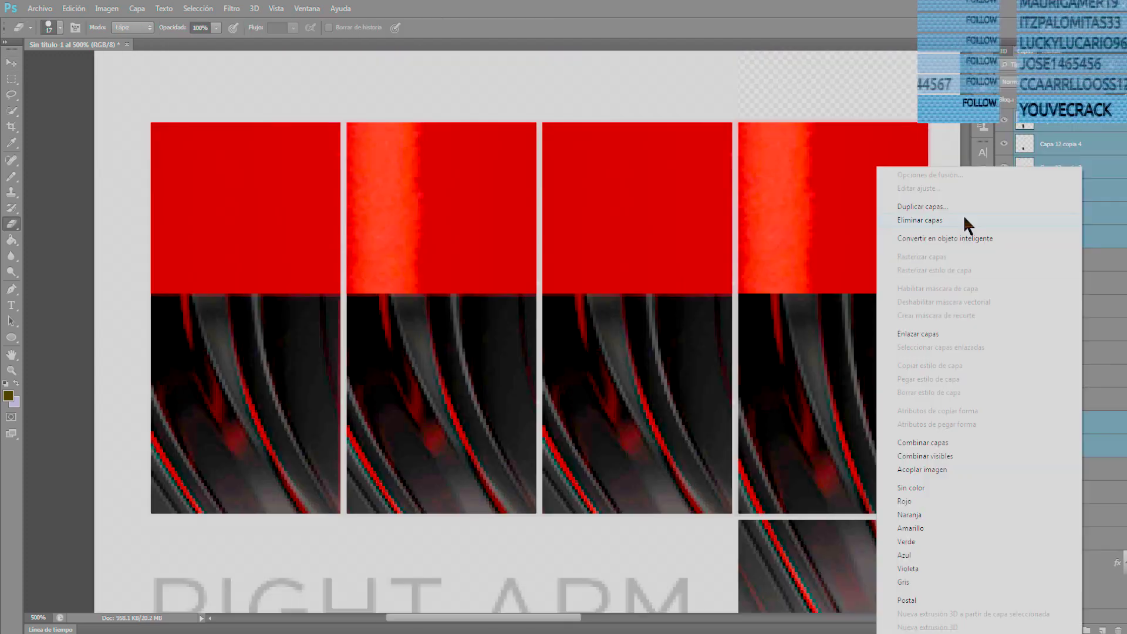
# - Merge the selected right arm and glove layers into one layer and toggle its visibility to check what it contains
pyautogui.click(942, 441)
pyautogui.scroll(4, 863, 379)
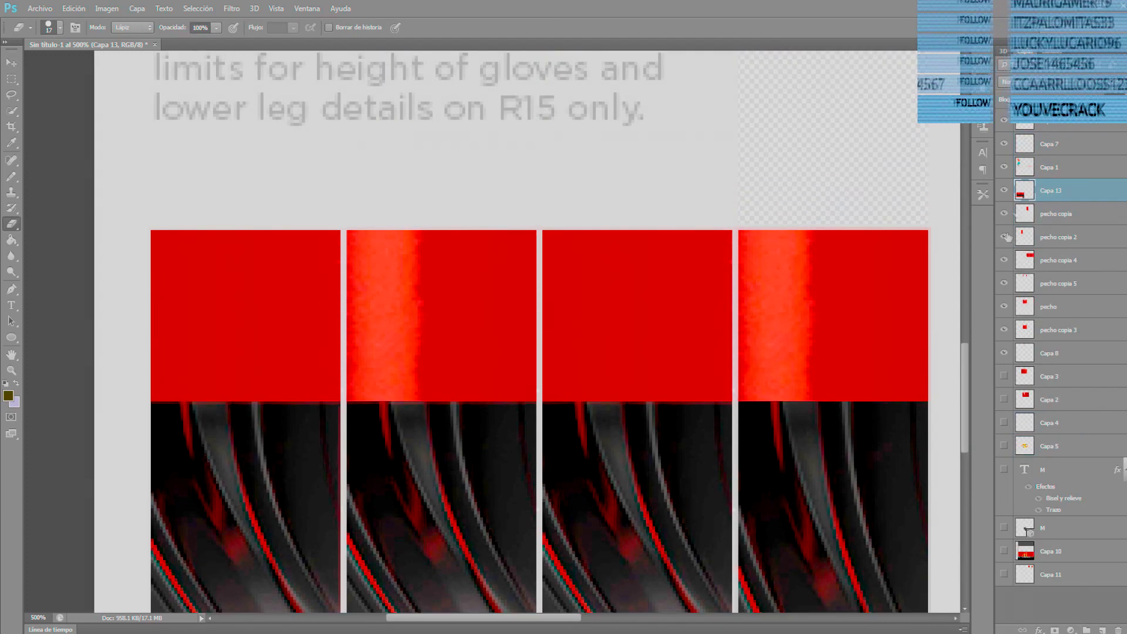
pyautogui.click(1004, 190)
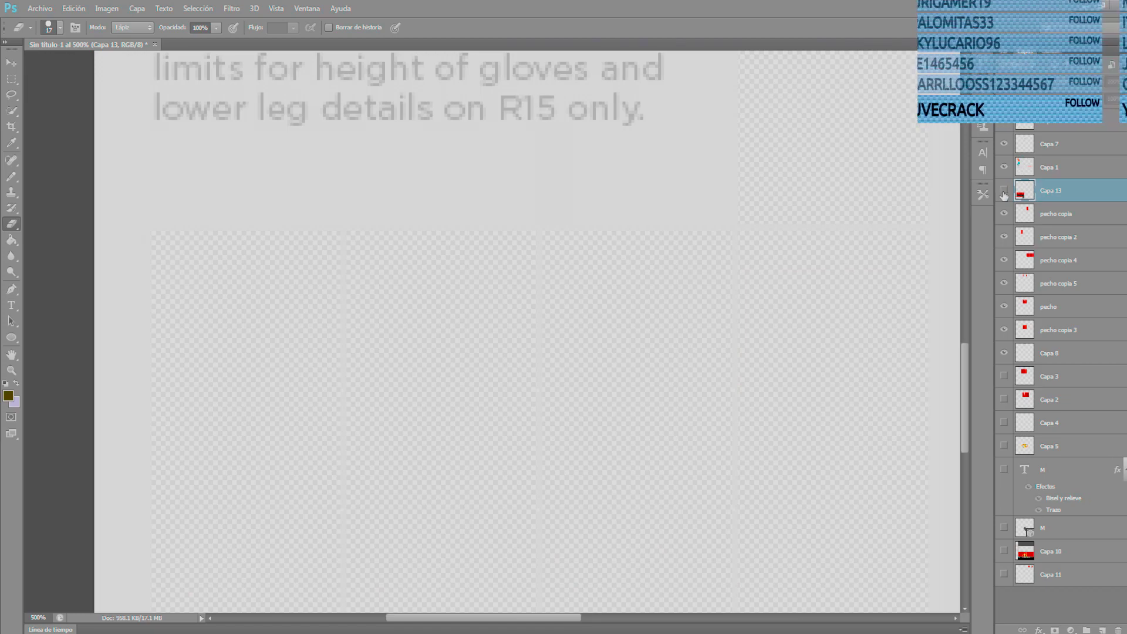
pyautogui.click(1004, 191)
pyautogui.scroll(-3, 962, 222)
pyautogui.click(1004, 191)
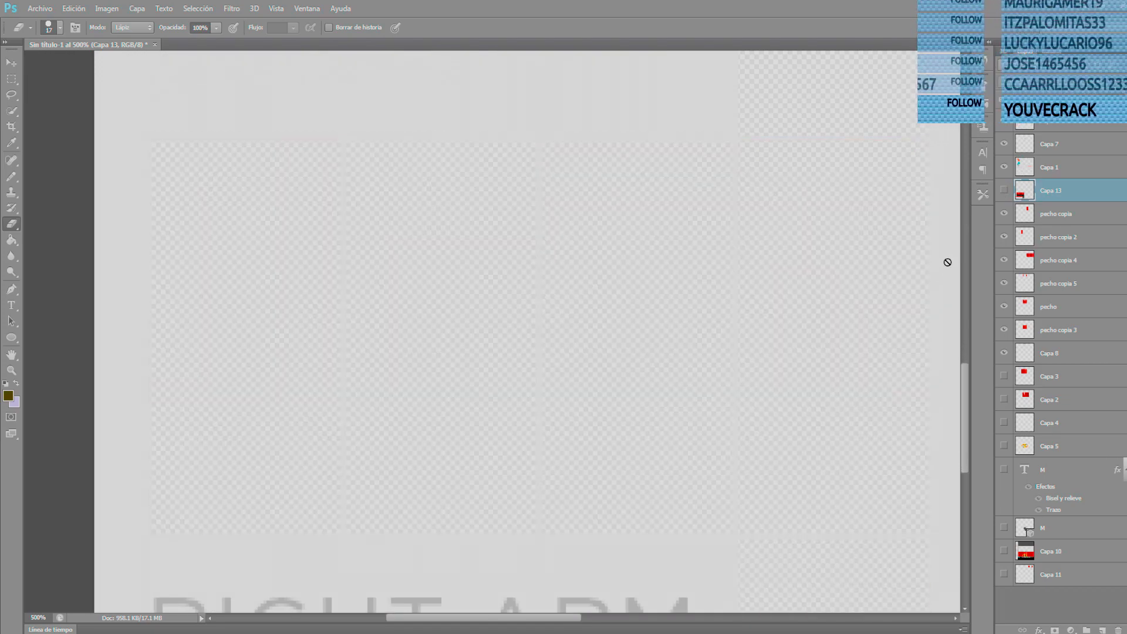
pyautogui.click(1004, 191)
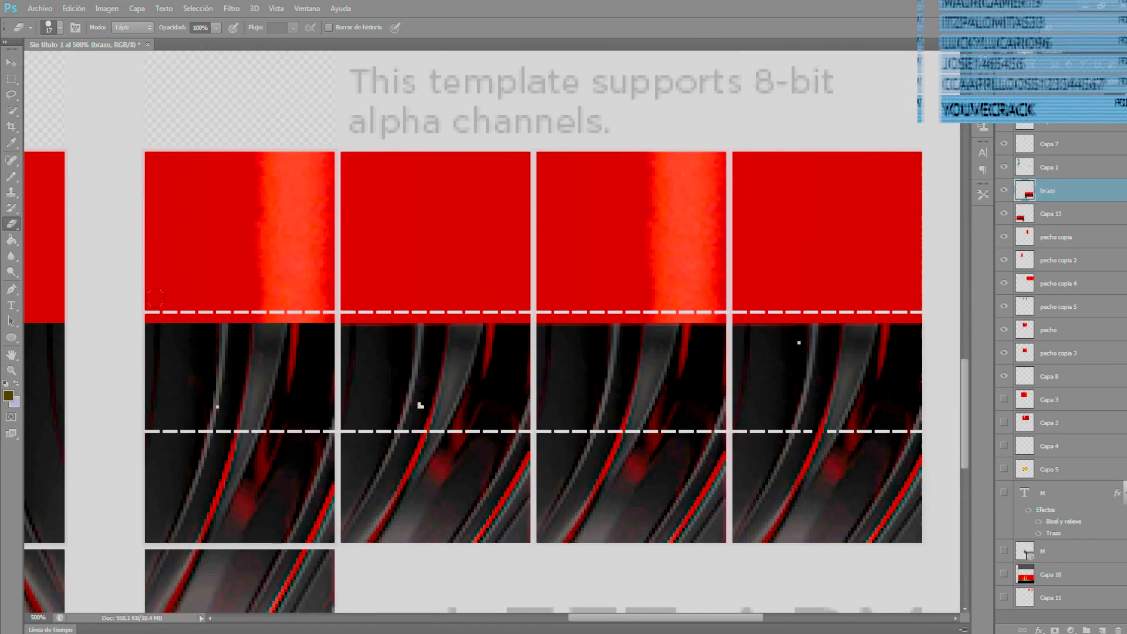
# - Erase both dashed guide lines across the left arm's F panel on the layer Capa 1
pyautogui.moveTo(157, 314); pyautogui.dragTo(218, 311)
pyautogui.hotkey('ctrl', 'z')
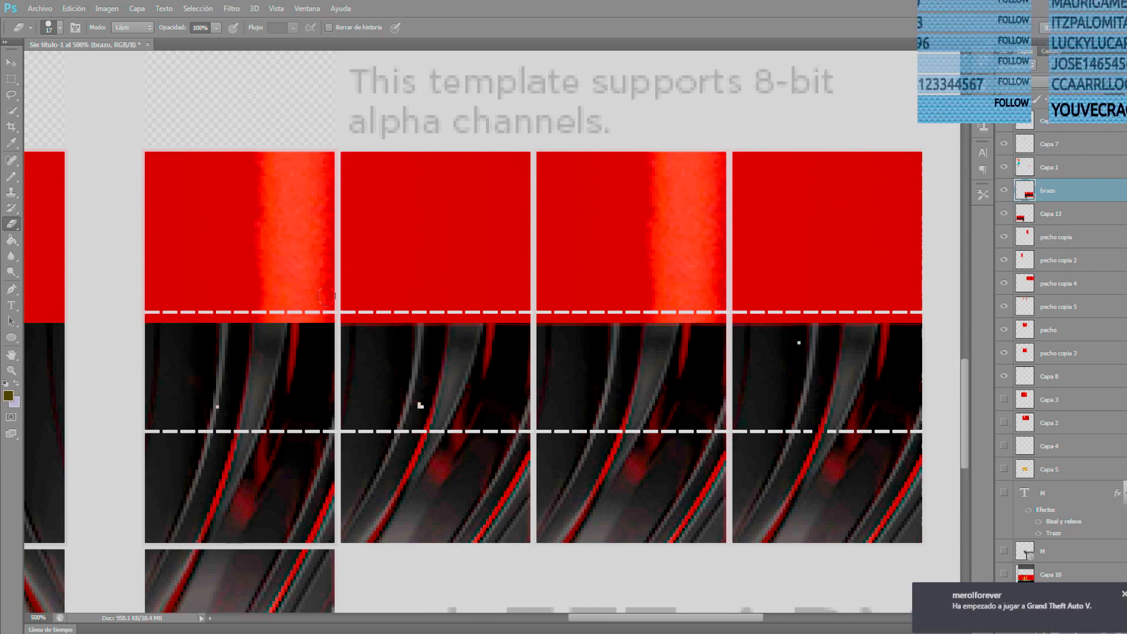
pyautogui.click(1064, 175)
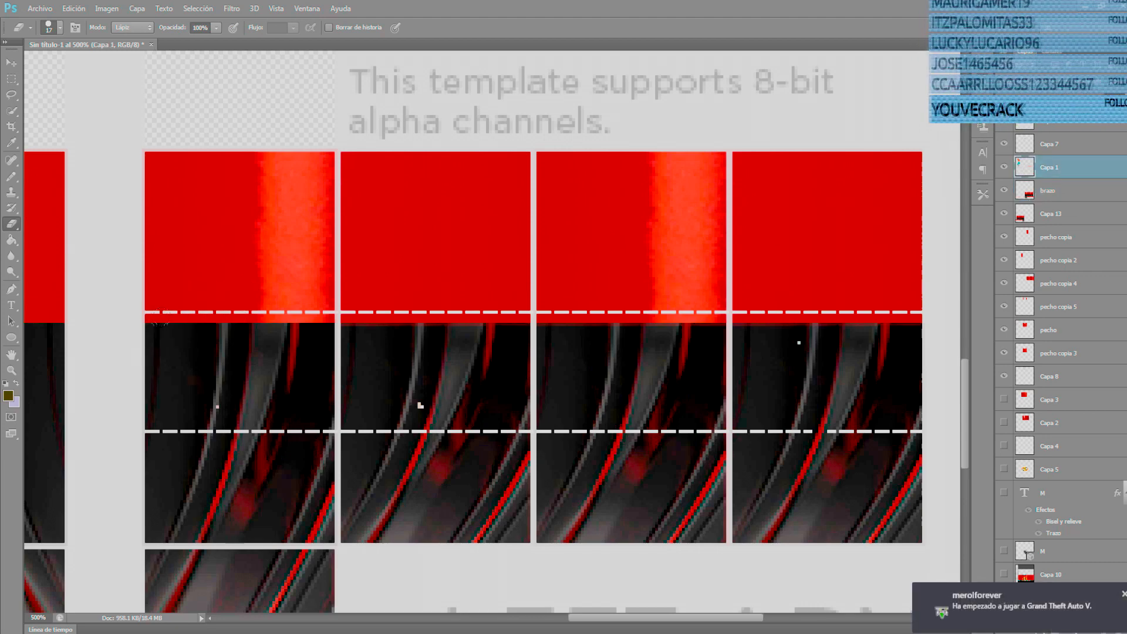
pyautogui.moveTo(152, 297); pyautogui.dragTo(293, 298)
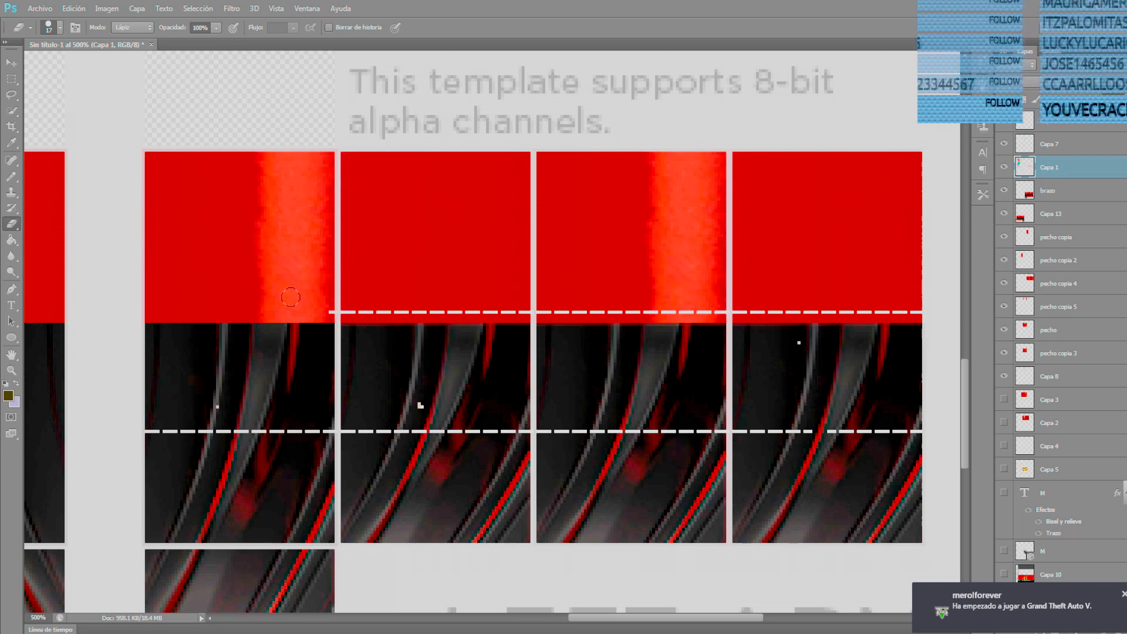
pyautogui.moveTo(148, 432); pyautogui.dragTo(233, 431)
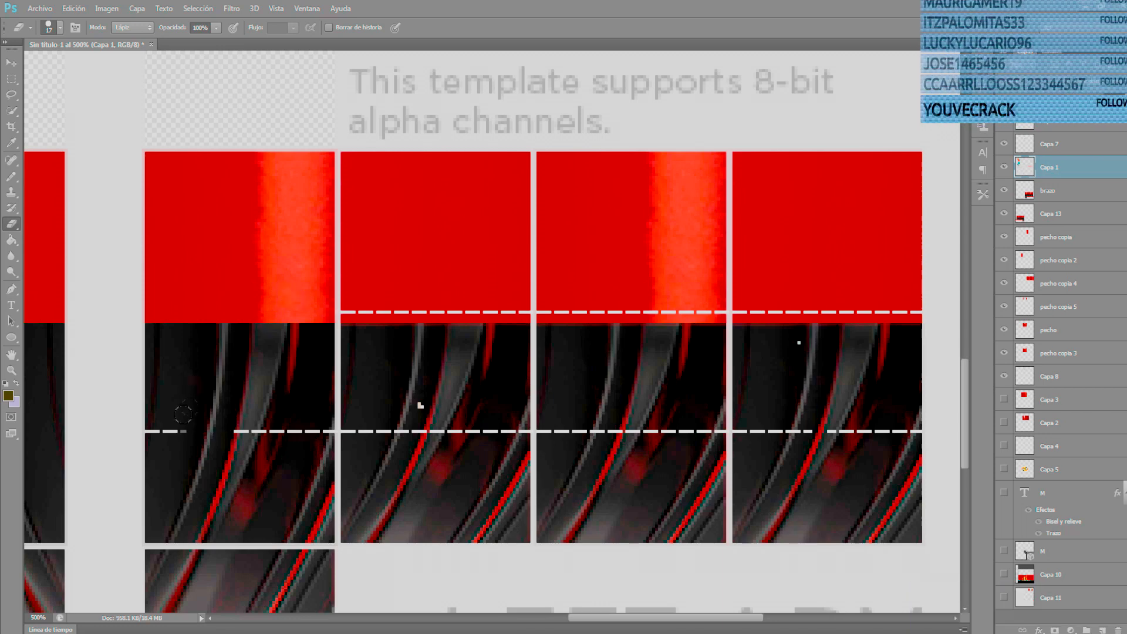
pyautogui.moveTo(154, 416); pyautogui.dragTo(291, 415)
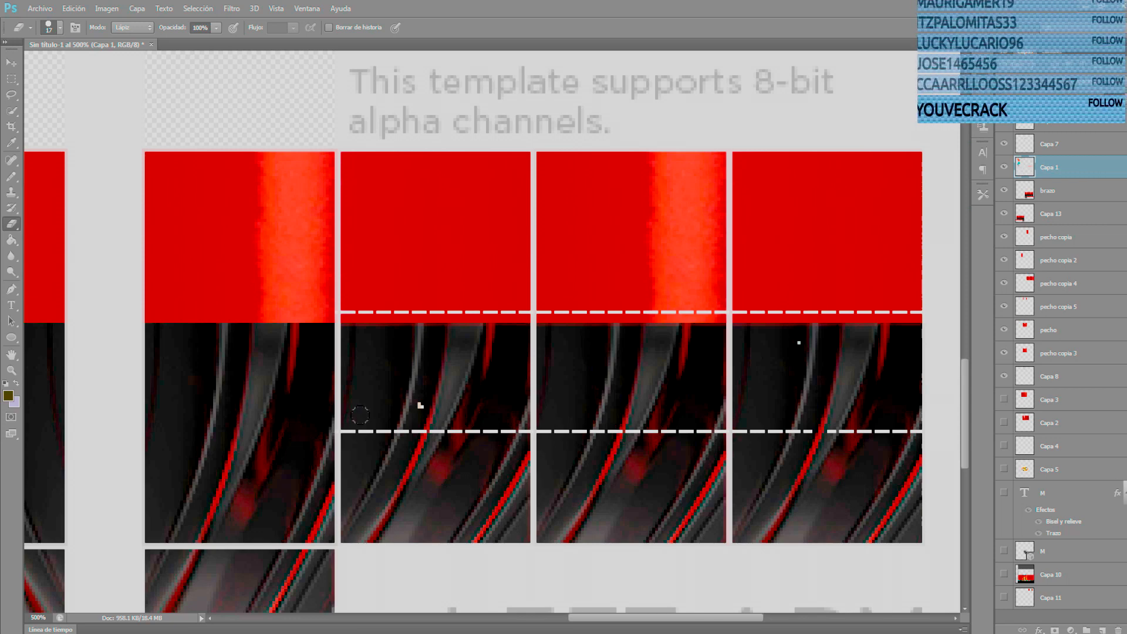
# - Erase both dashed guide lines across the left arm's L, B and R panels on the layer Capa 1
pyautogui.moveTo(352, 416); pyautogui.dragTo(503, 417)
pyautogui.moveTo(388, 298)
pyautogui.mouseDown()
pyautogui.moveTo(351, 296)
pyautogui.moveTo(489, 295)
pyautogui.mouseUp()
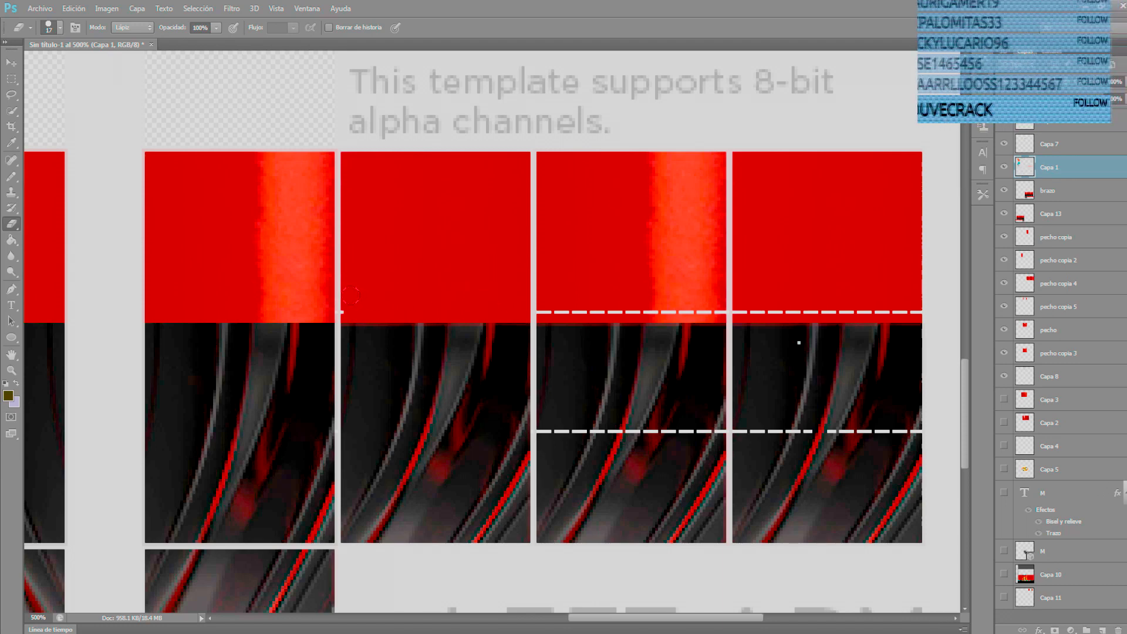
pyautogui.moveTo(545, 294)
pyautogui.mouseDown()
pyautogui.moveTo(707, 295)
pyautogui.moveTo(679, 291)
pyautogui.mouseUp()
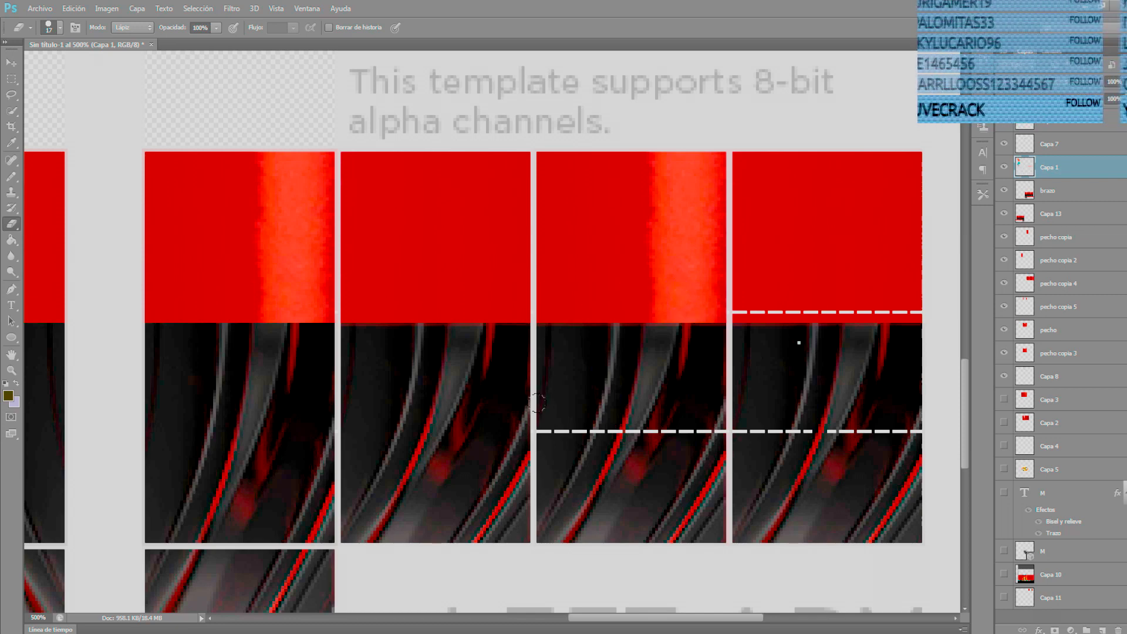
pyautogui.moveTo(550, 411)
pyautogui.mouseDown()
pyautogui.moveTo(688, 412)
pyautogui.moveTo(671, 435)
pyautogui.mouseUp()
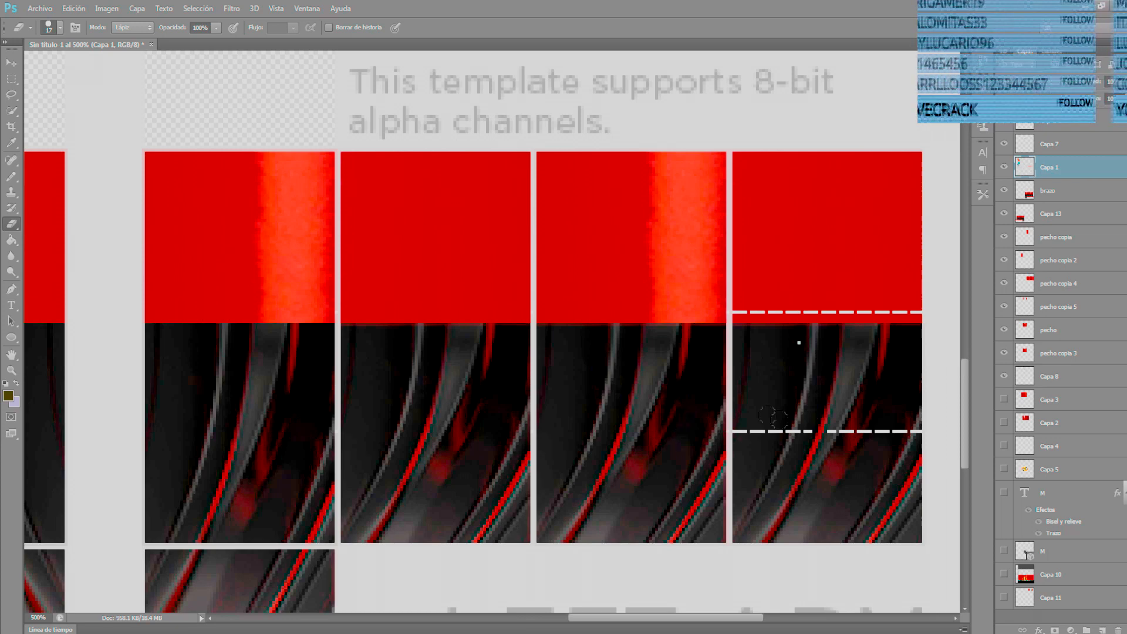
pyautogui.moveTo(747, 418); pyautogui.dragTo(871, 413)
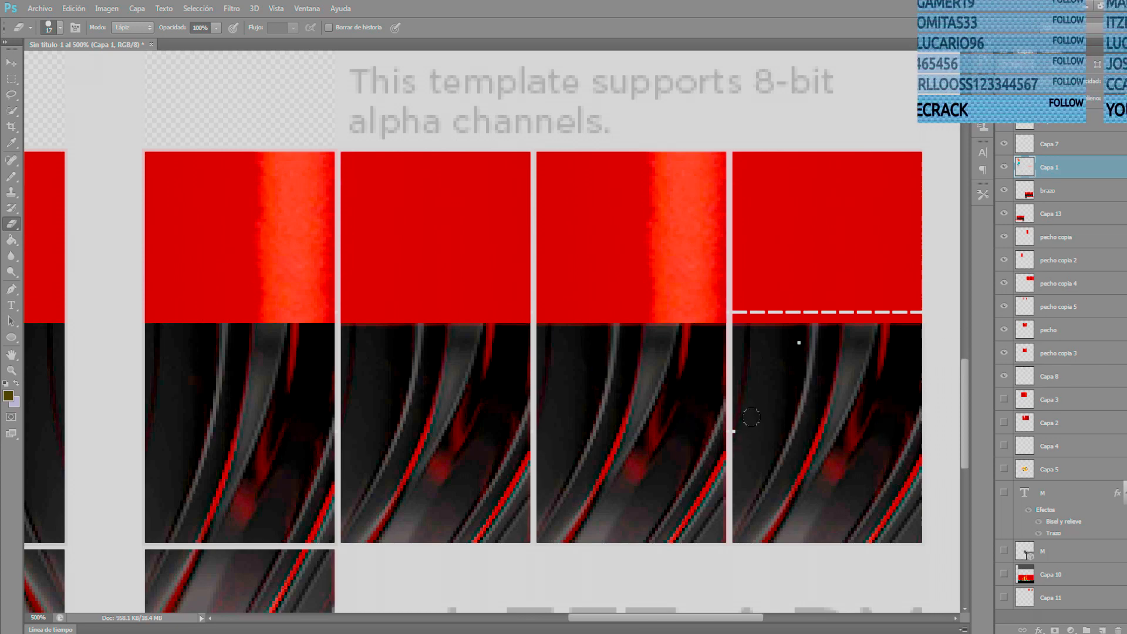
pyautogui.moveTo(742, 292); pyautogui.dragTo(919, 297)
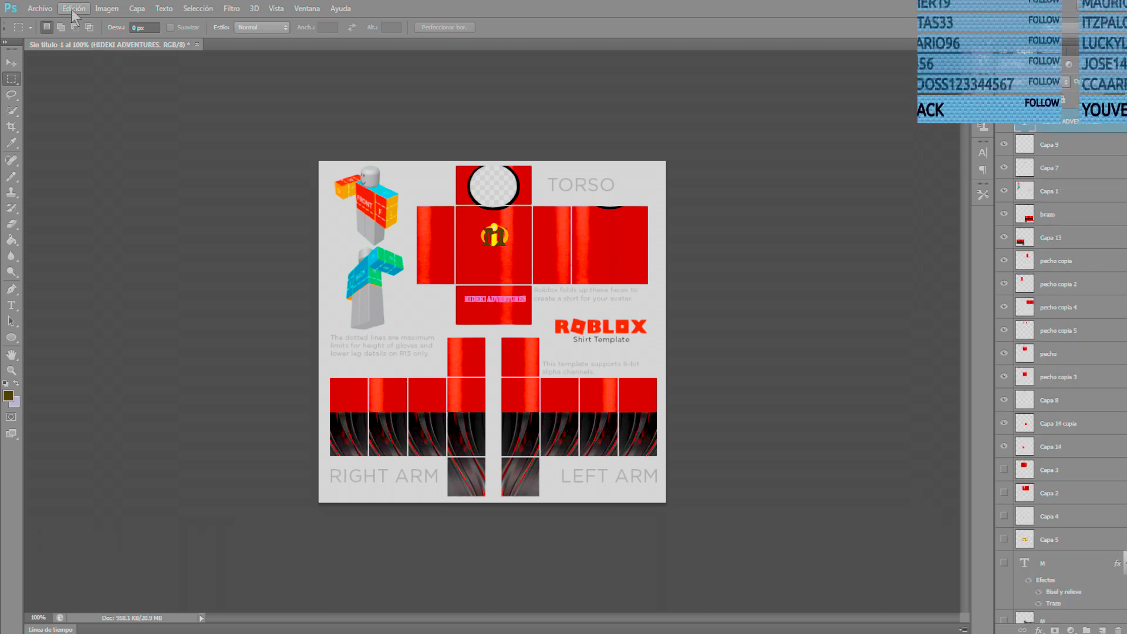
# - Save the finished shirt template as a PNG named "Makako Incredible.png" in the miniaturas folder
pyautogui.click(40, 8)
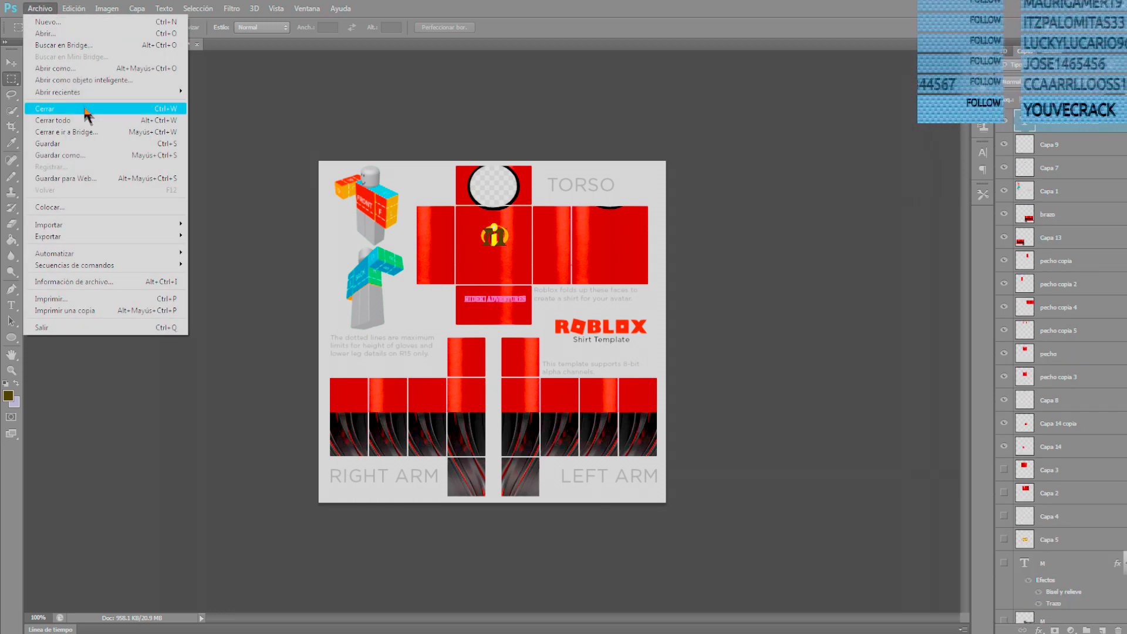
pyautogui.click(87, 154)
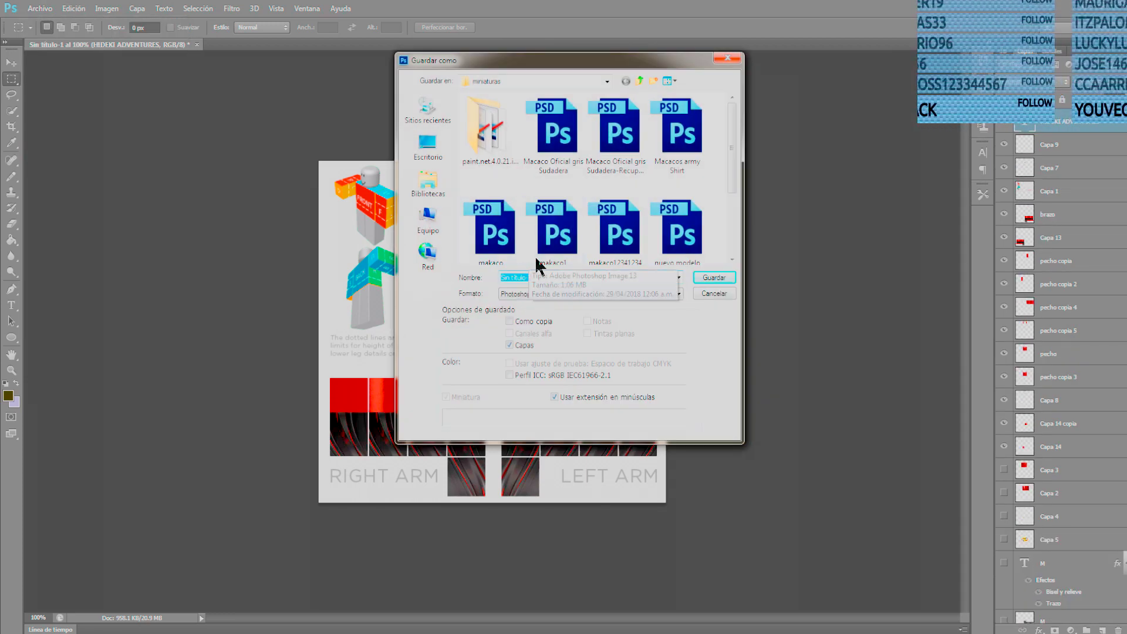
pyautogui.click(539, 295)
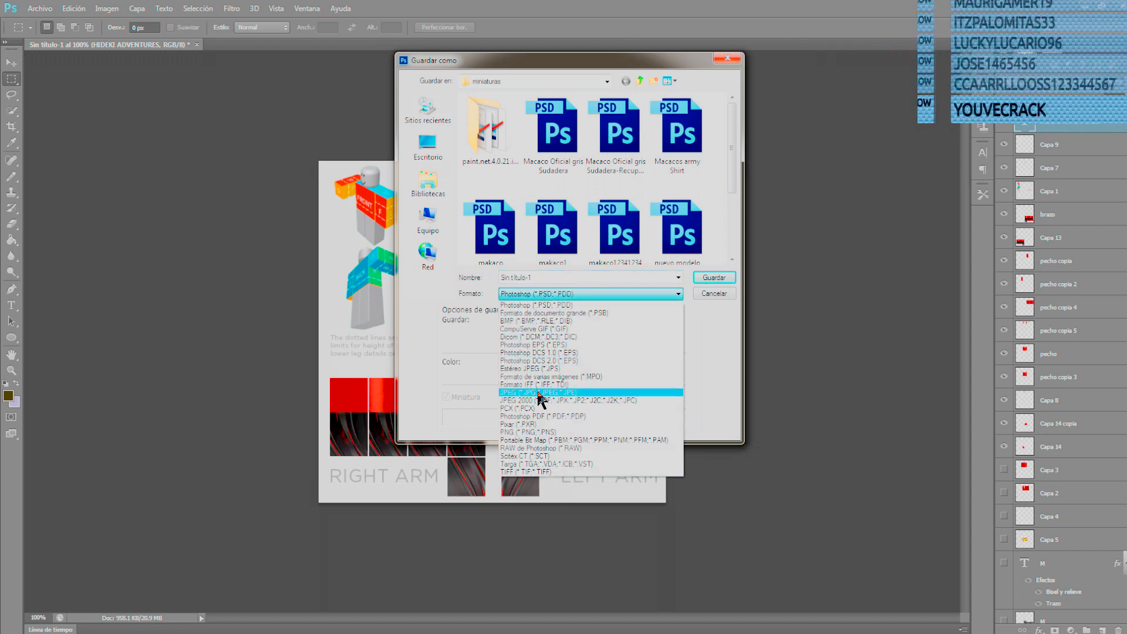
pyautogui.click(536, 433)
pyautogui.write('Makako Incredible.png')
pyautogui.press('Return')
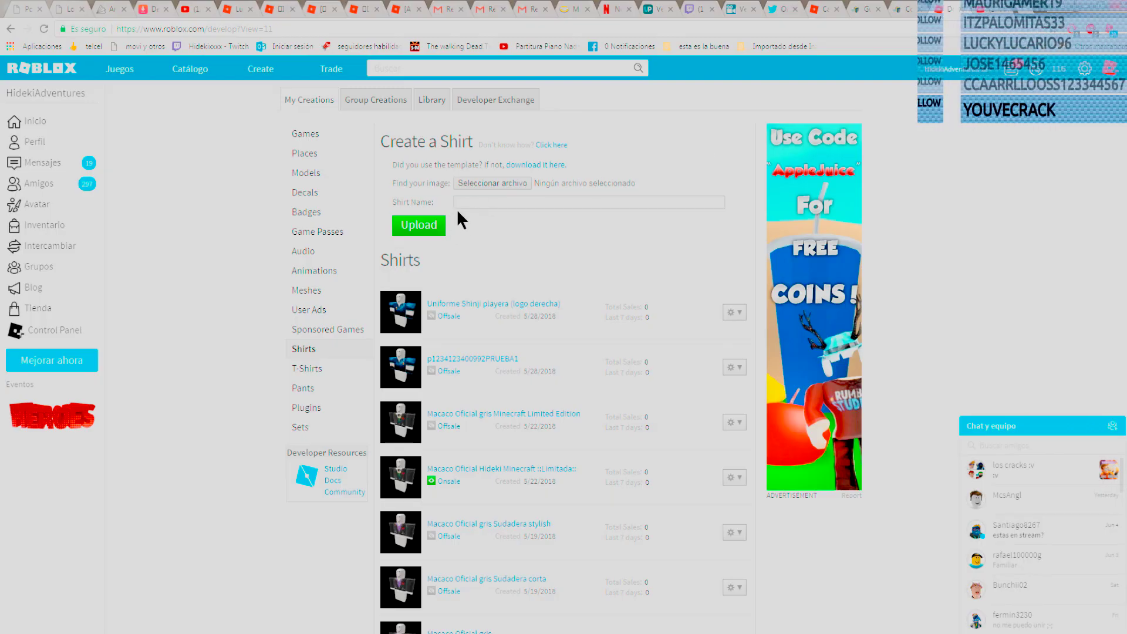
# - On Roblox's Create a Shirt page in the browser, upload Makako Incredible.png with the shirt name "Makako Incredible playera"
pyautogui.click(484, 183)
pyautogui.click(705, 235)
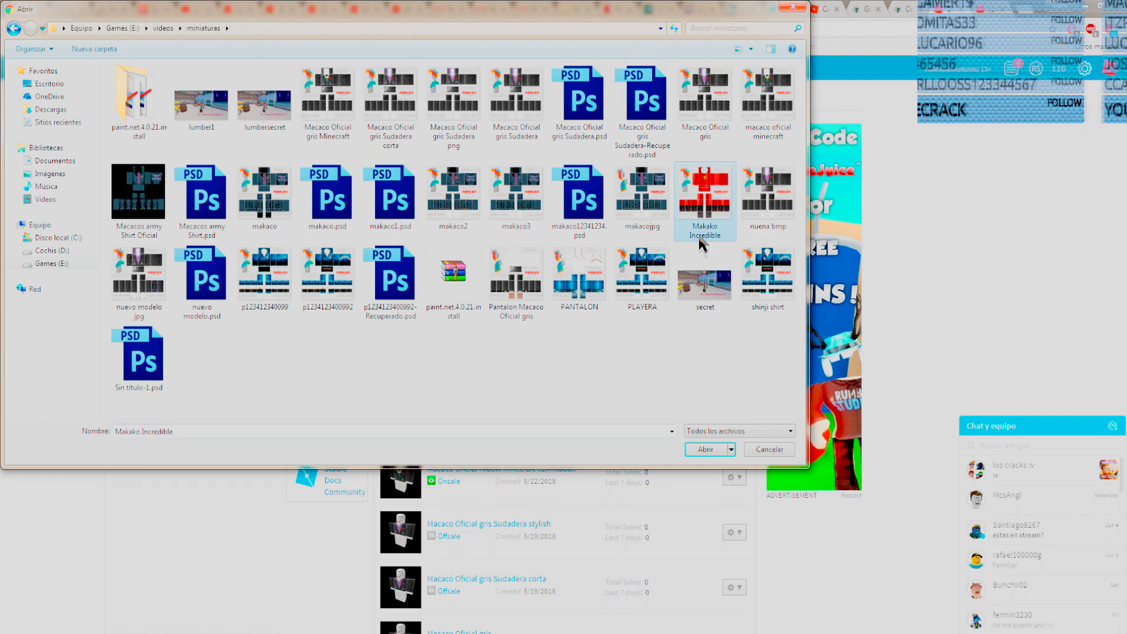
pyautogui.doubleClick(705, 218)
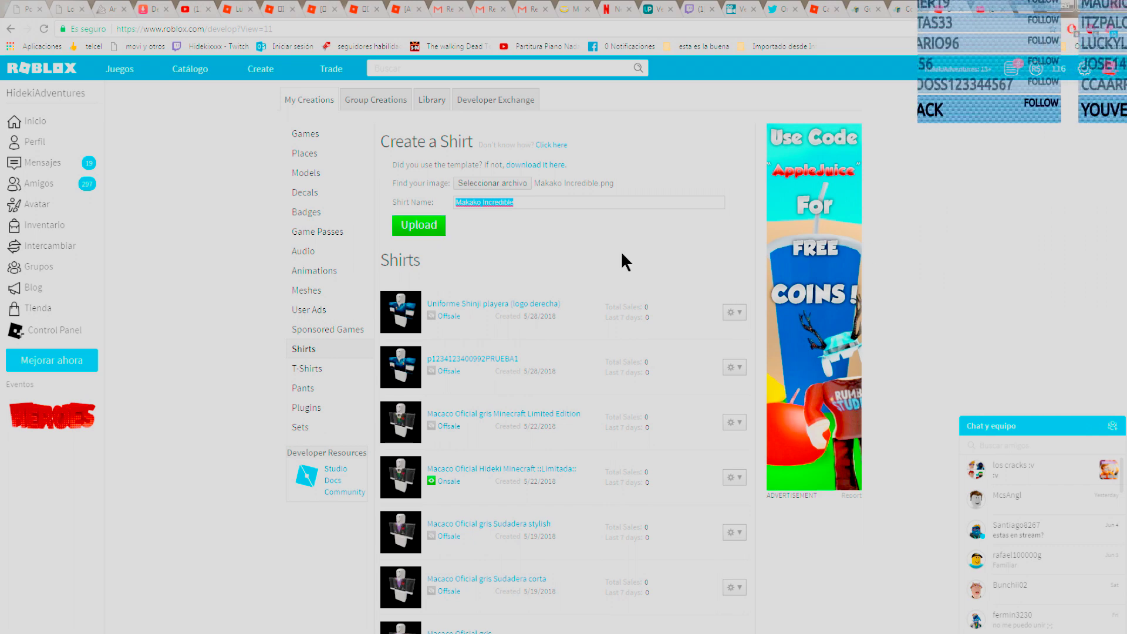
pyautogui.click(583, 205)
pyautogui.write('playera')
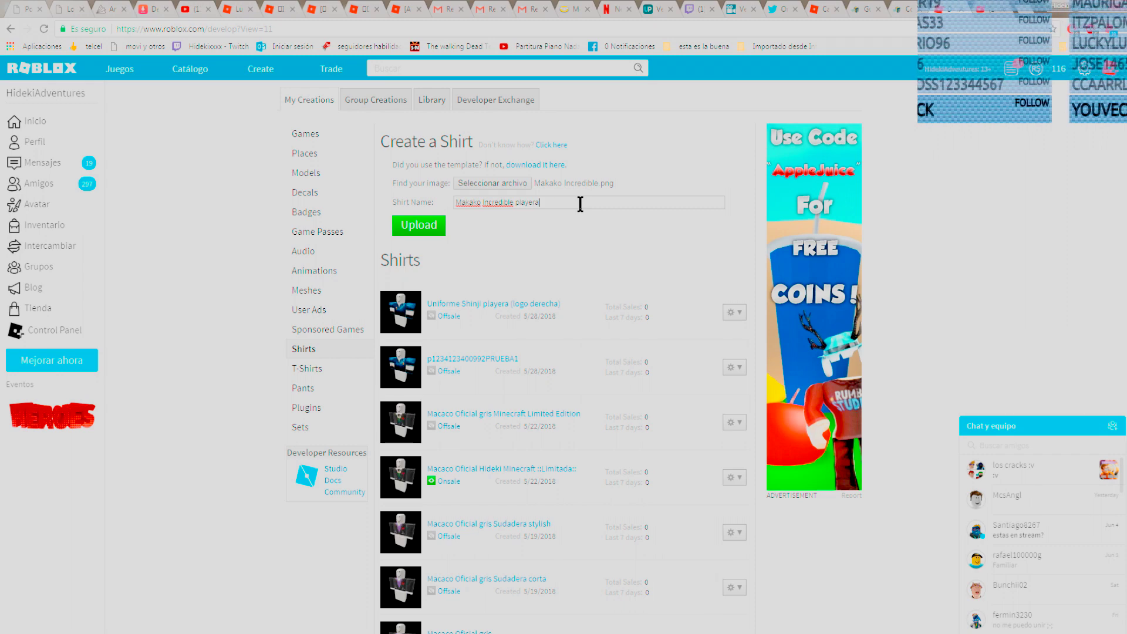
pyautogui.click(436, 229)
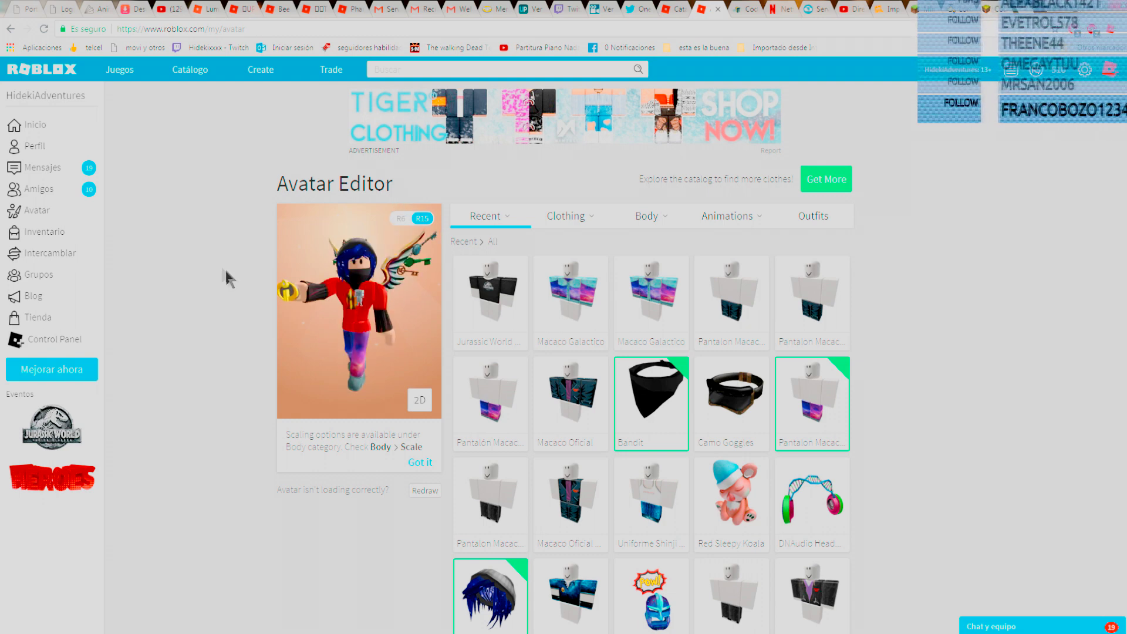
# - Open the configuration page of the shirt "Macaco increible playera" from the list of created shirts
pyautogui.click(260, 69)
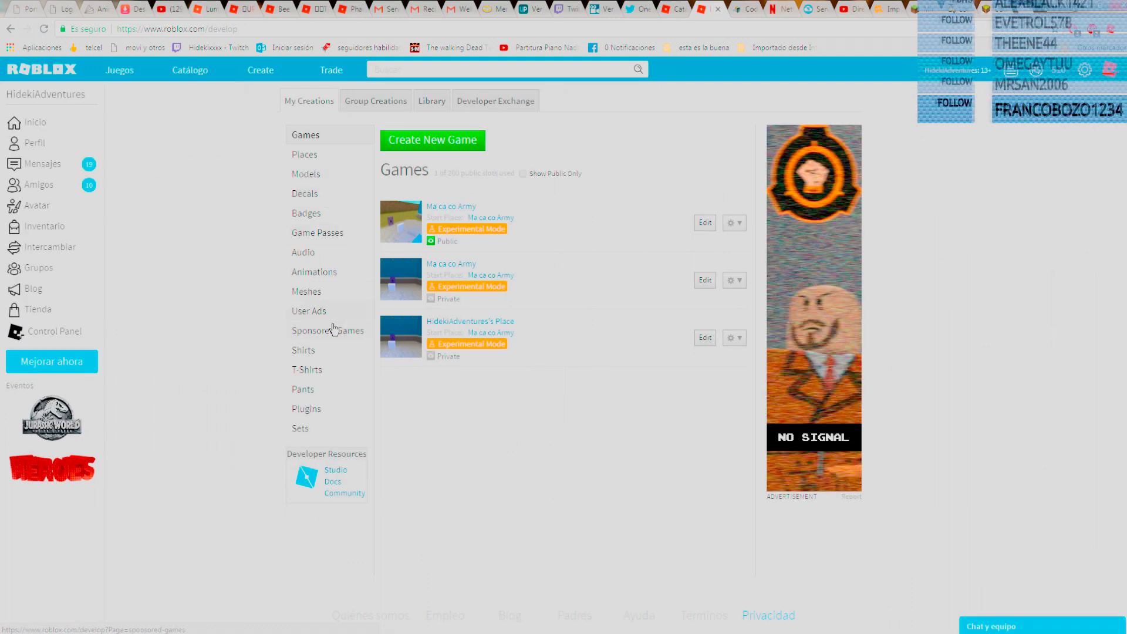
pyautogui.click(316, 351)
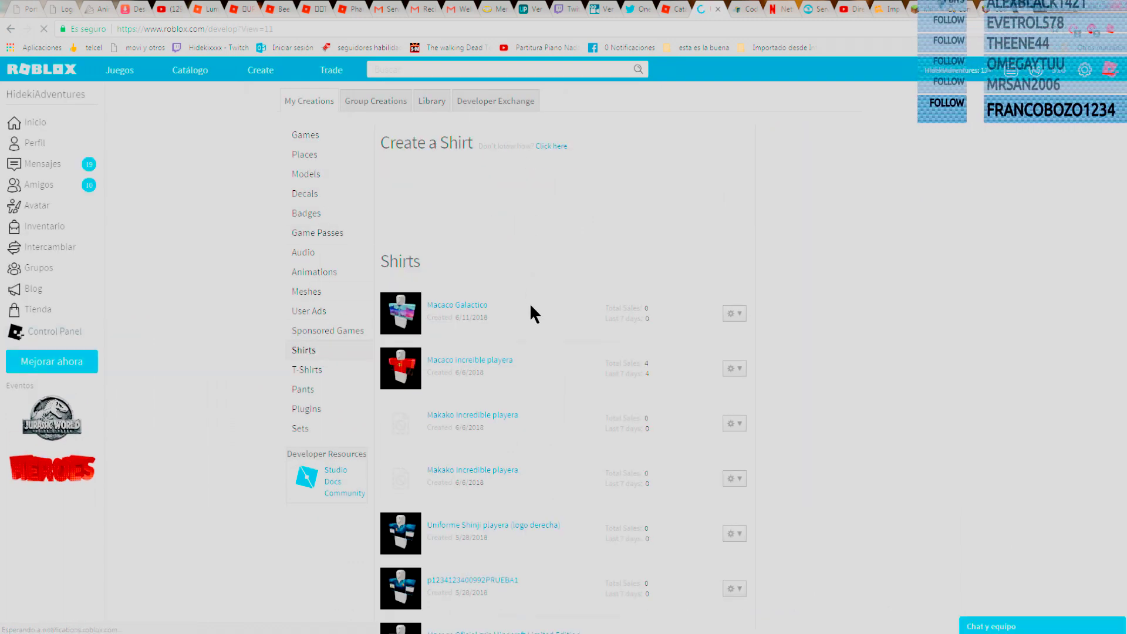
pyautogui.click(732, 369)
pyautogui.click(707, 389)
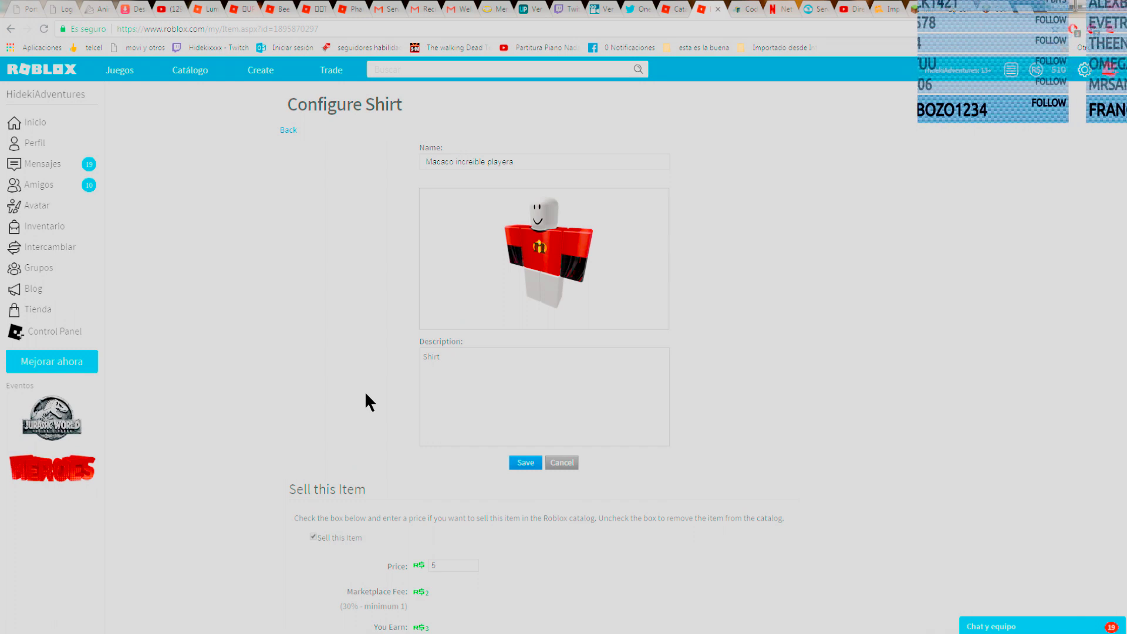
# - Review the shirt's sale, comments and genre settings and save the configuration
pyautogui.scroll(-2, 361, 394)
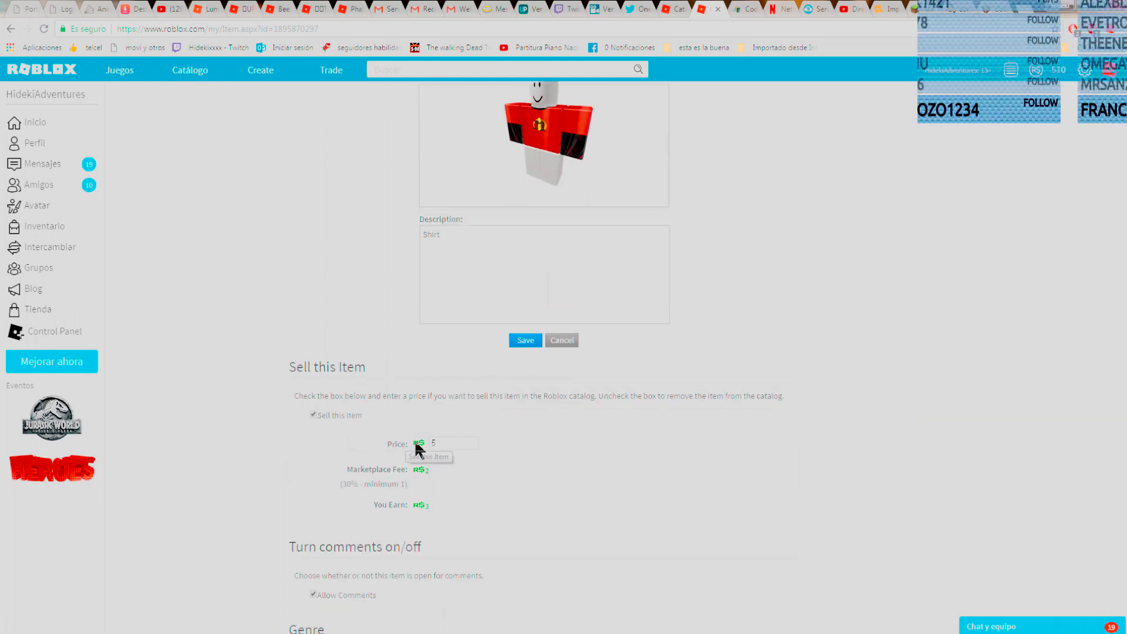
pyautogui.scroll(-1, 449, 444)
pyautogui.scroll(-4, 450, 445)
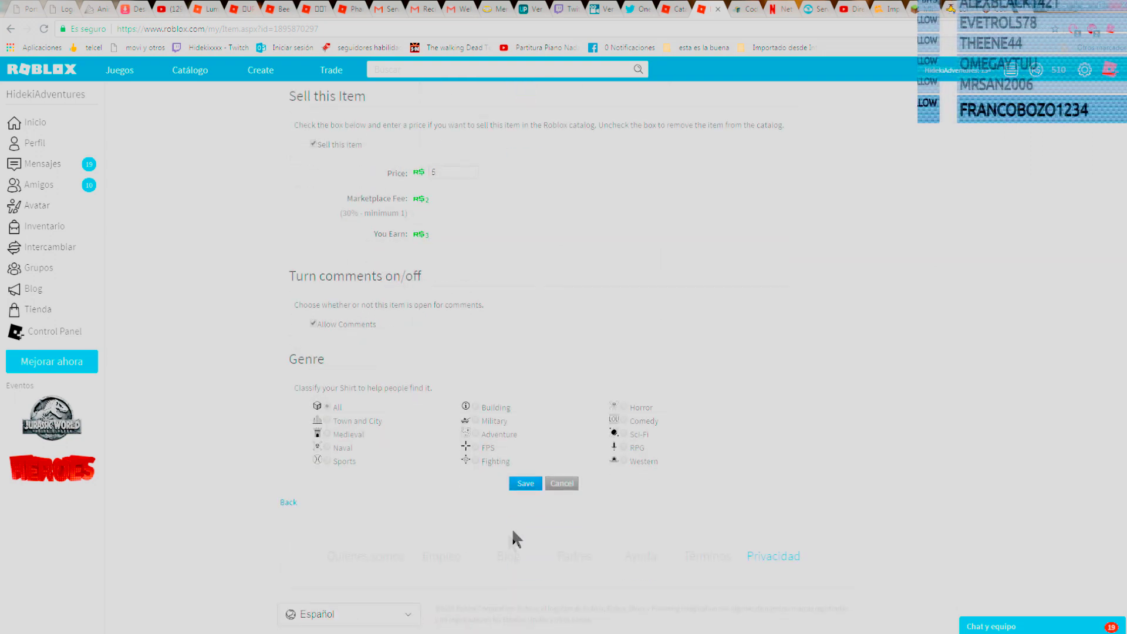
pyautogui.click(524, 485)
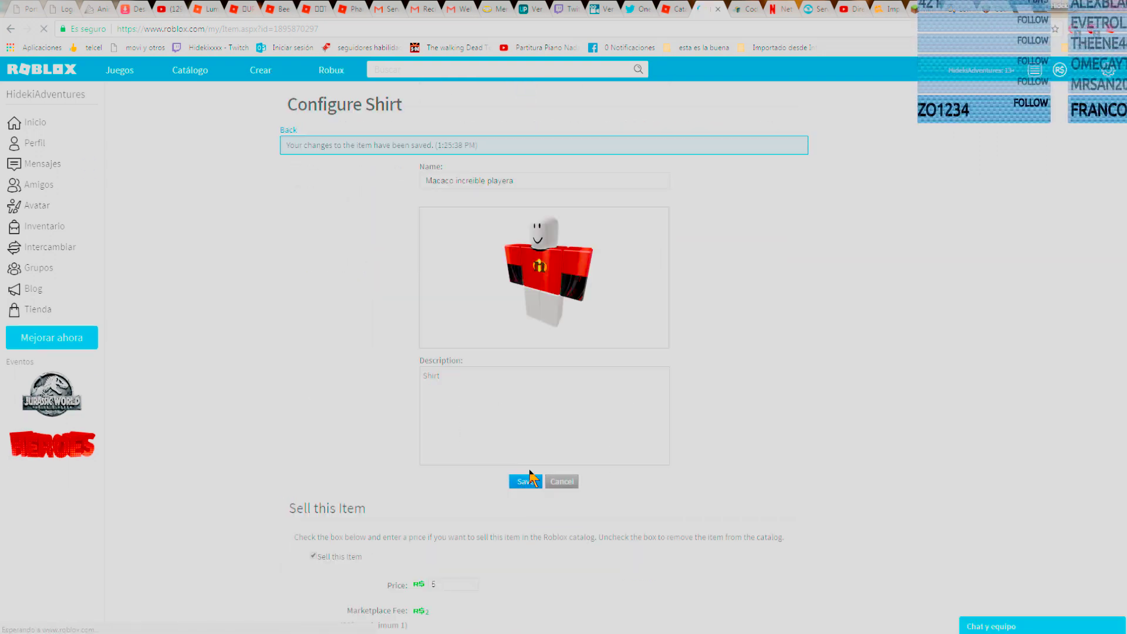
pyautogui.scroll(-1, 390, 379)
pyautogui.scroll(1, 488, 336)
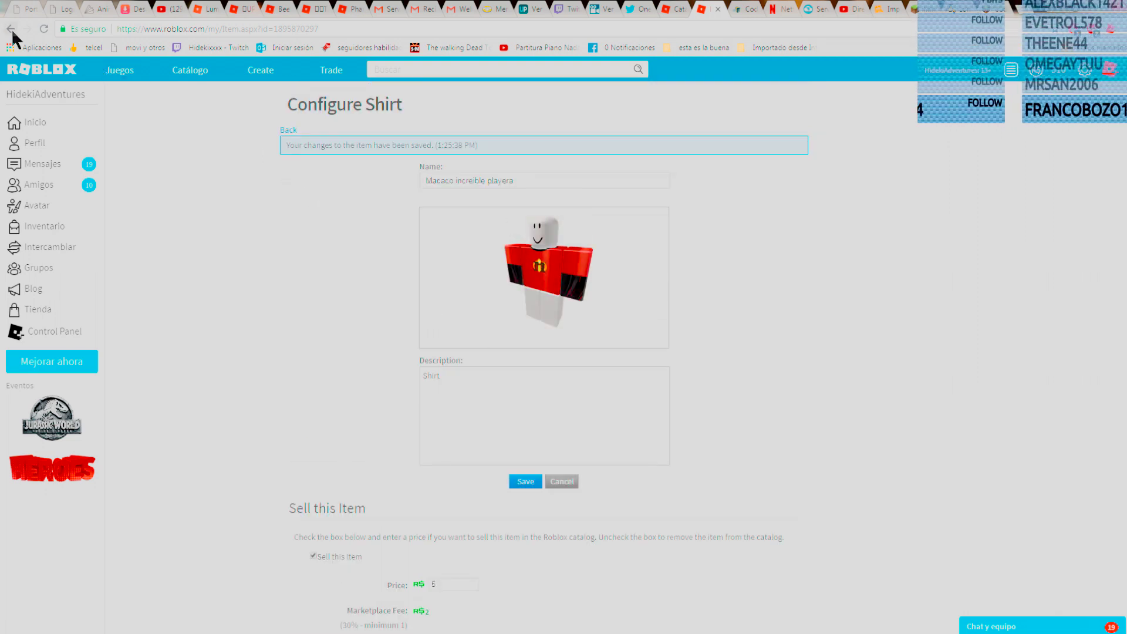